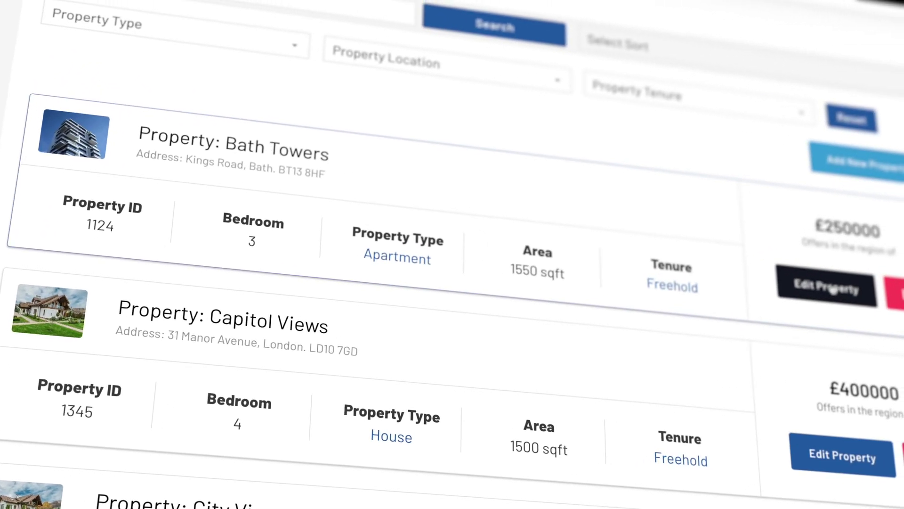
# Open the front-end edit form for the Bath Towers property listing
pyautogui.click(832, 289)
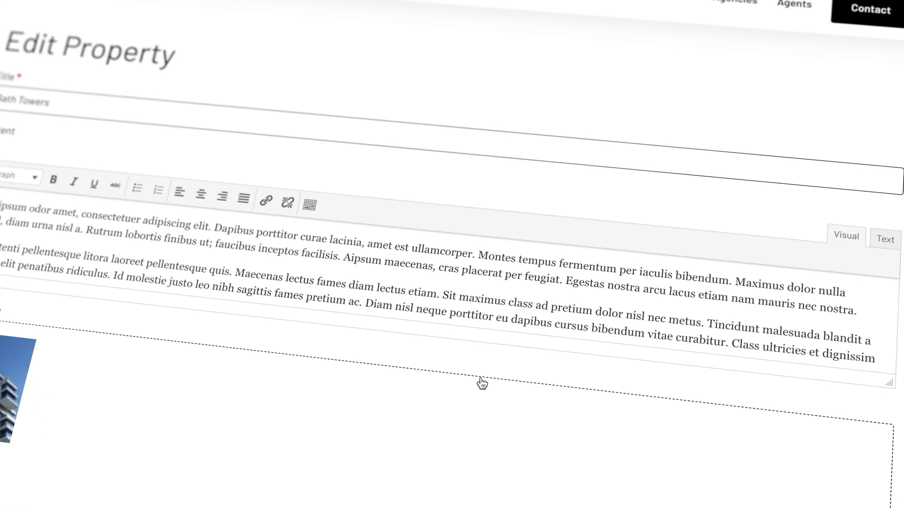
pyautogui.scroll(-3, 483, 383)
pyautogui.scroll(4, 447, 398)
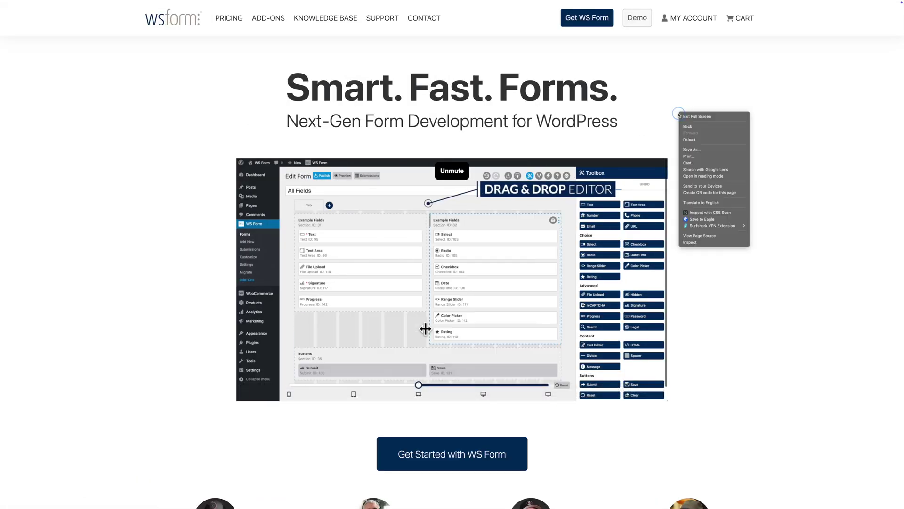
# Reload the WS Form homepage
pyautogui.click(692, 140)
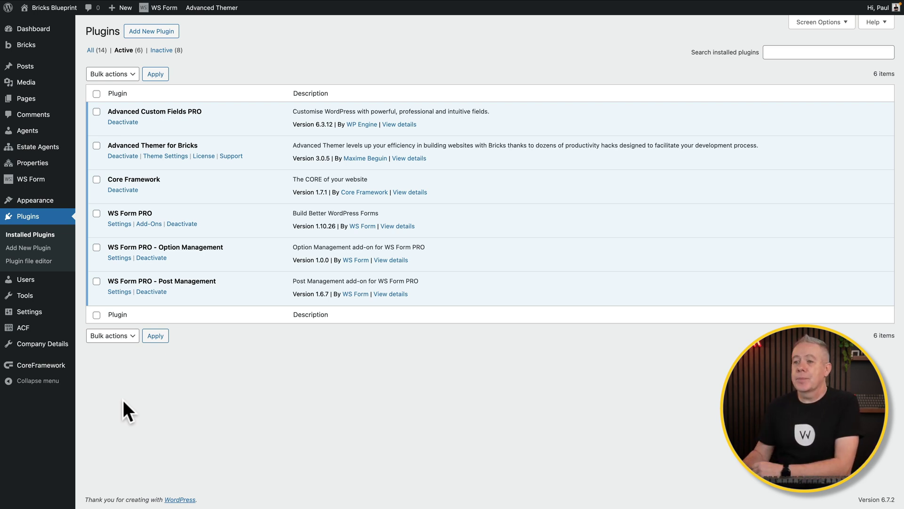
# Show ACF PRO's Options Pages list with Company Details and its Notification Banner sub-page
pyautogui.moveTo(21, 328)
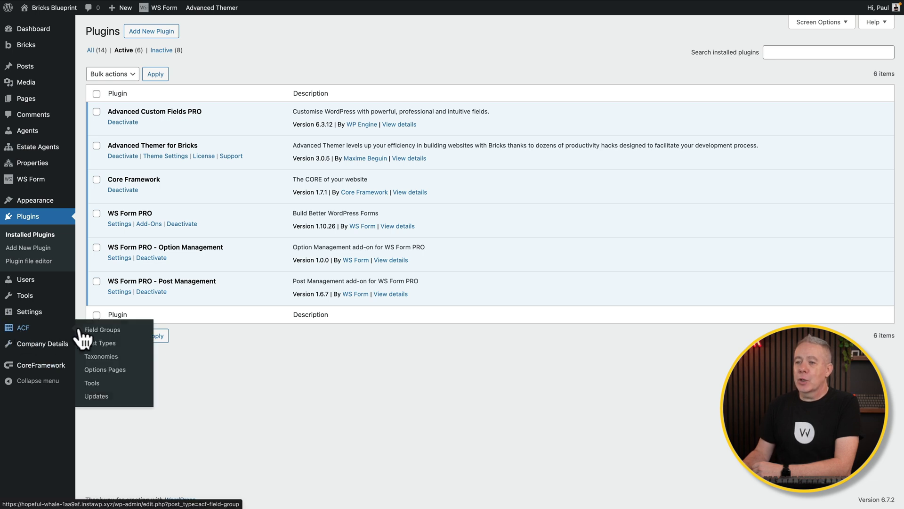
pyautogui.click(99, 369)
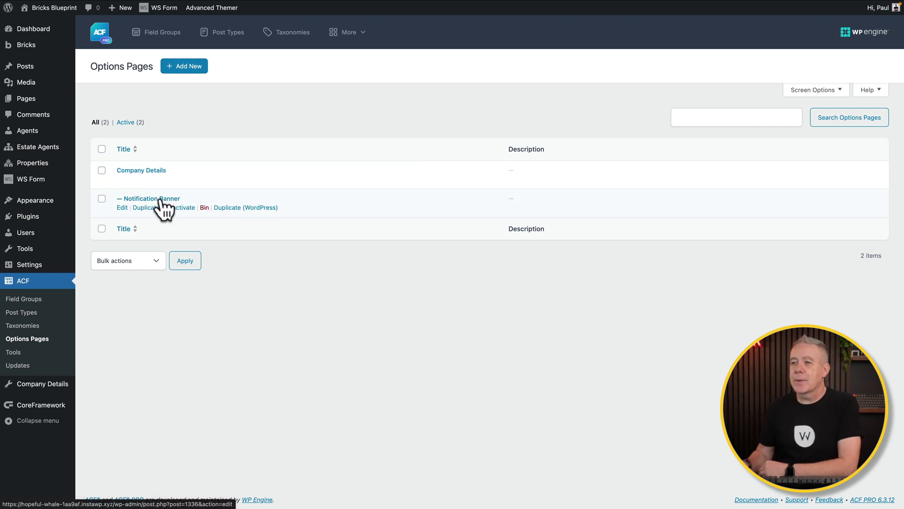
pyautogui.click(192, 347)
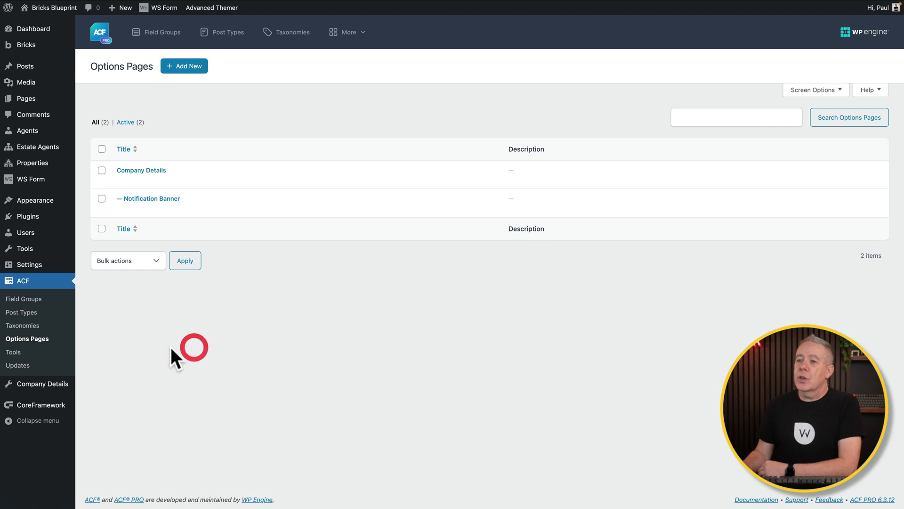
# Review Company Details' Company Socials field, then open the Notification Banner Settings field group
pyautogui.click(27, 299)
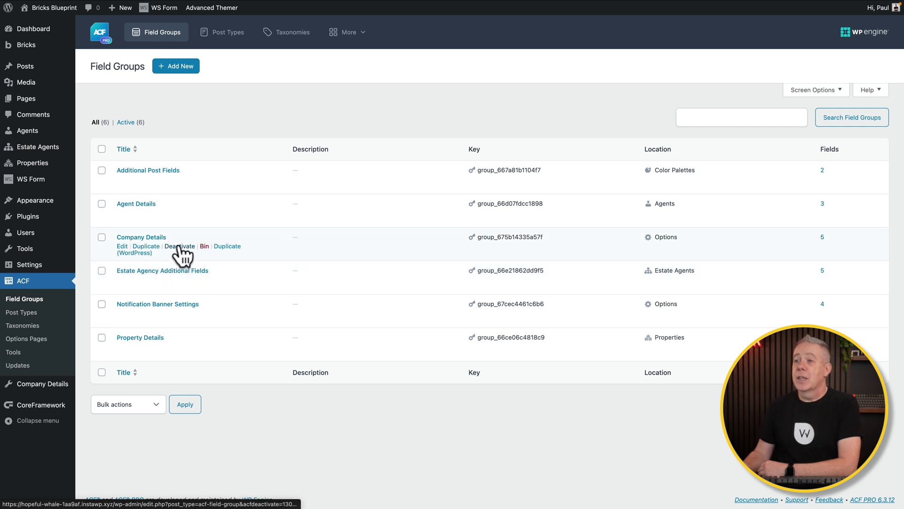
pyautogui.click(157, 236)
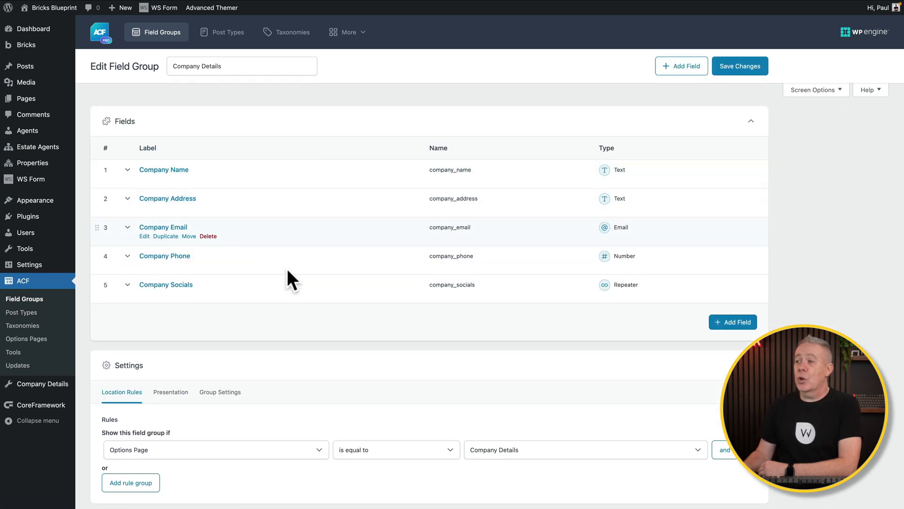
pyautogui.click(127, 285)
pyautogui.scroll(-3, 314, 307)
pyautogui.scroll(-5, 315, 308)
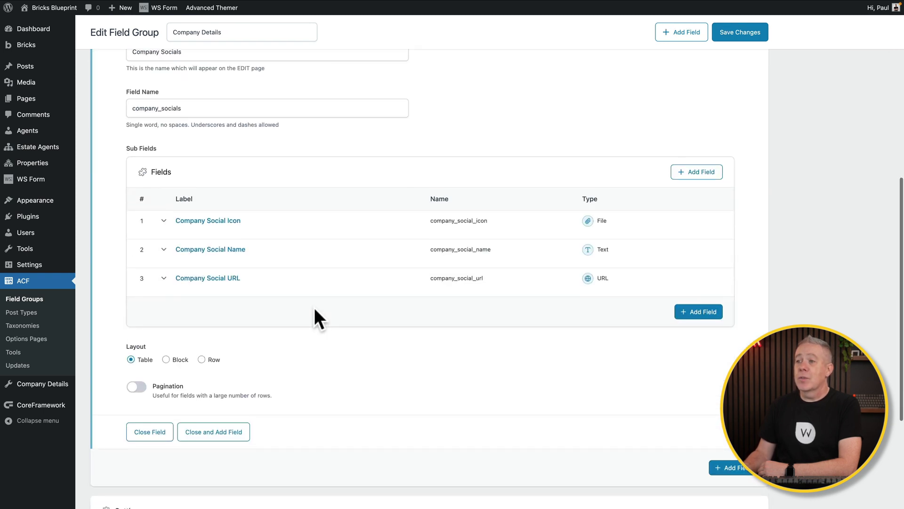
pyautogui.scroll(6, 314, 307)
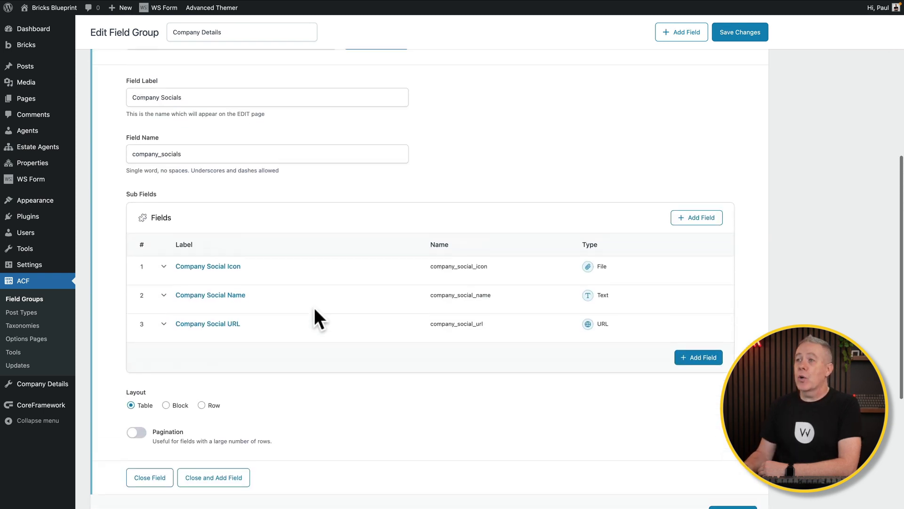
pyautogui.click(125, 225)
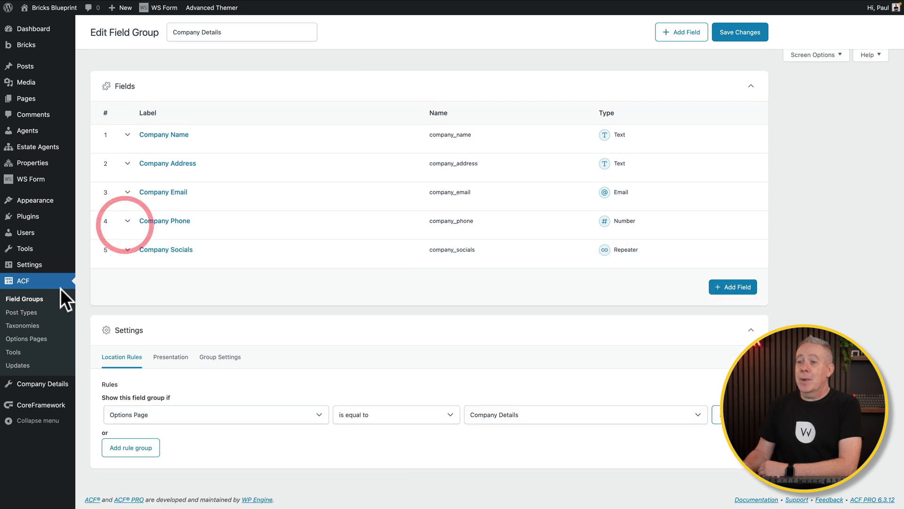
pyautogui.click(24, 298)
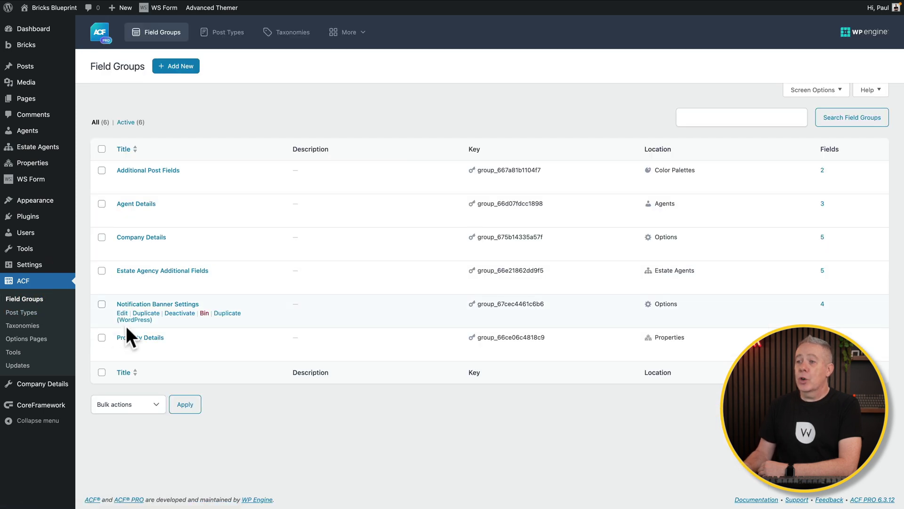
pyautogui.click(162, 304)
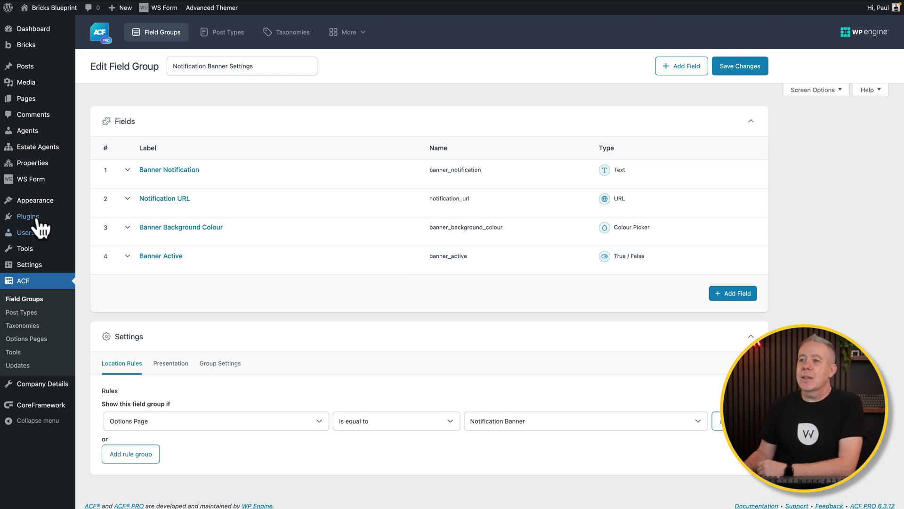
# Start a new WS Form form and browse the Option Management templates, including the ACF ones
pyautogui.moveTo(30, 186)
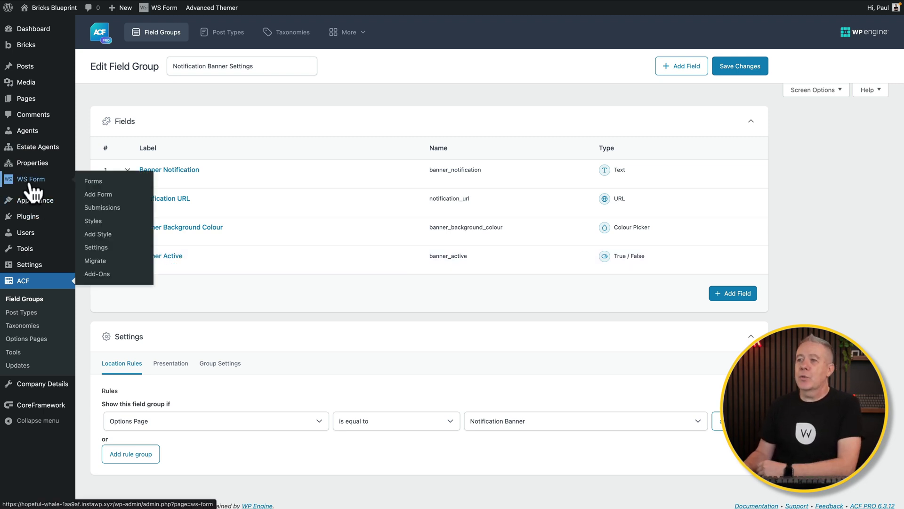
pyautogui.click(94, 195)
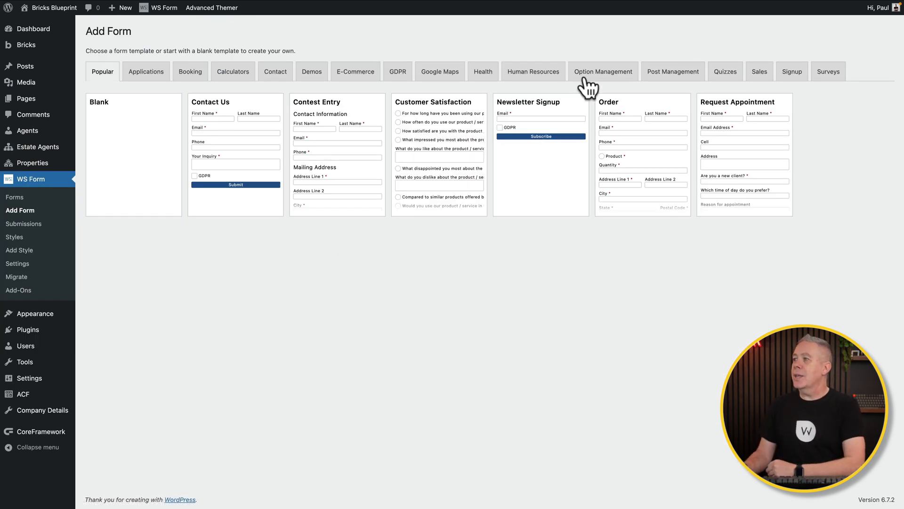
pyautogui.click(597, 71)
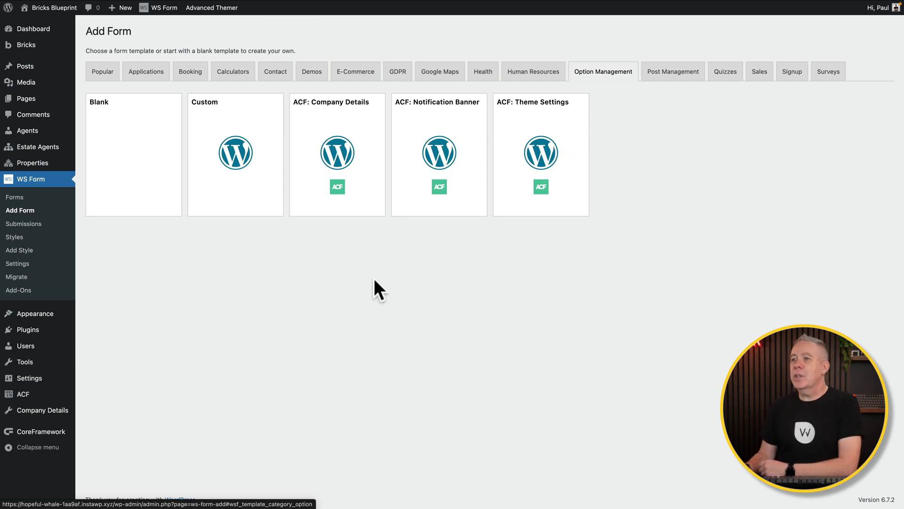
pyautogui.moveTo(133, 201)
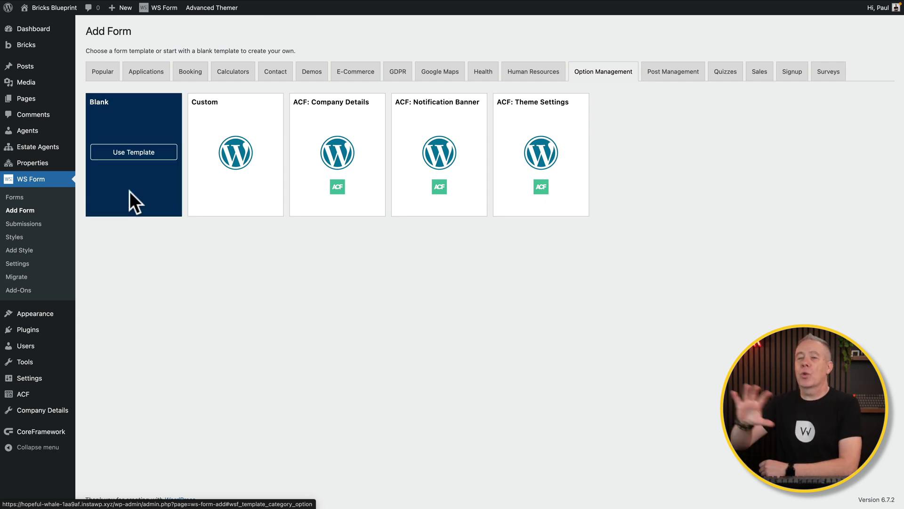
pyautogui.moveTo(244, 202)
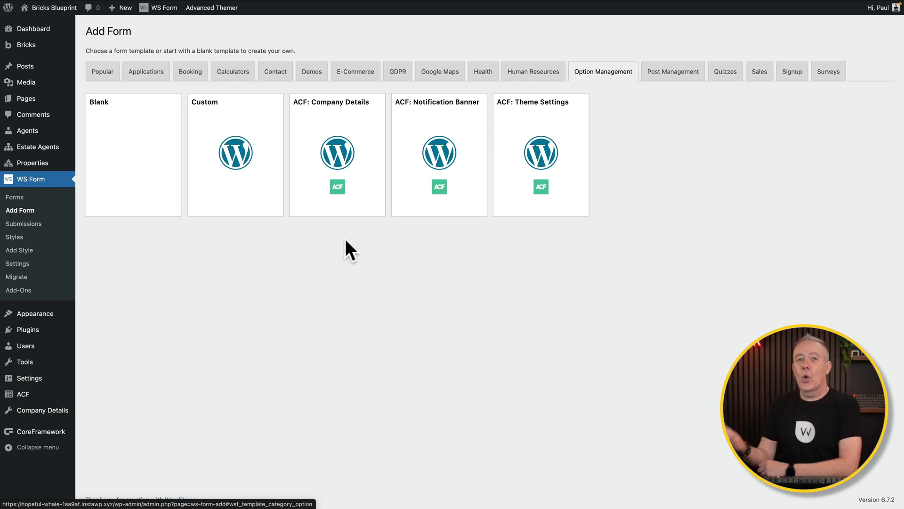
pyautogui.moveTo(529, 200)
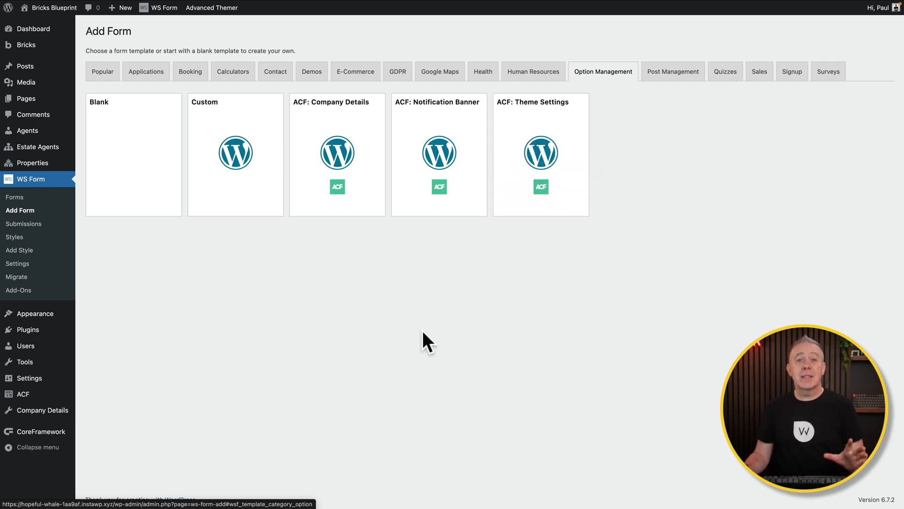
pyautogui.moveTo(348, 153)
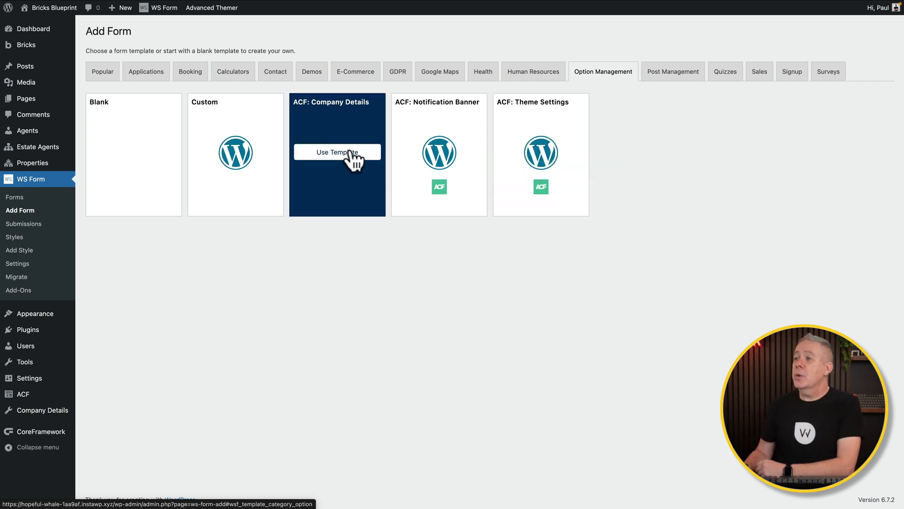
# Create a form from the ACF: Company Details template and review its sections
pyautogui.click(330, 151)
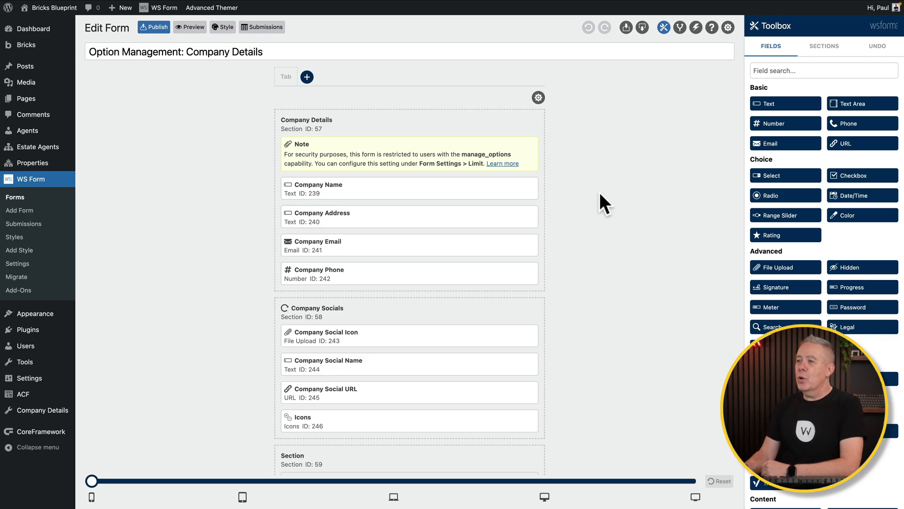
pyautogui.scroll(-2, 609, 169)
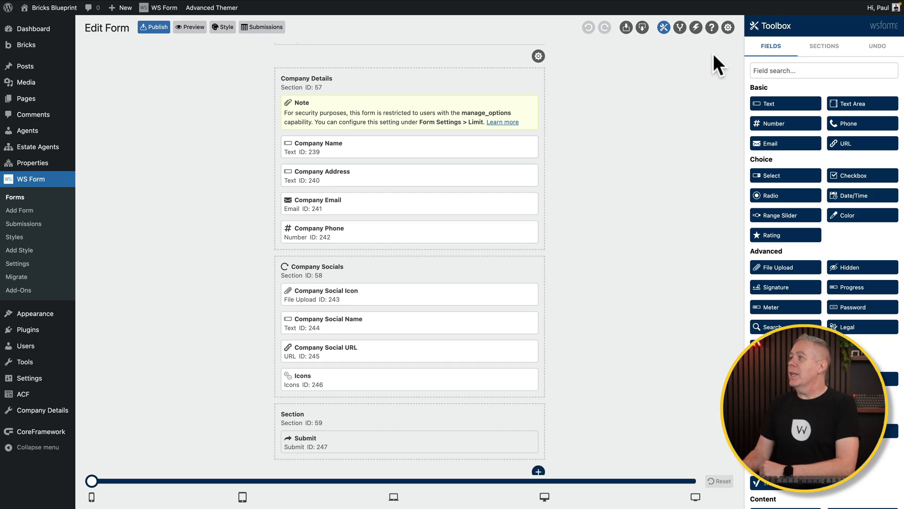
# Check the Option Management action's ACF mappings for Company Name and email, leaving them unchanged
pyautogui.click(696, 28)
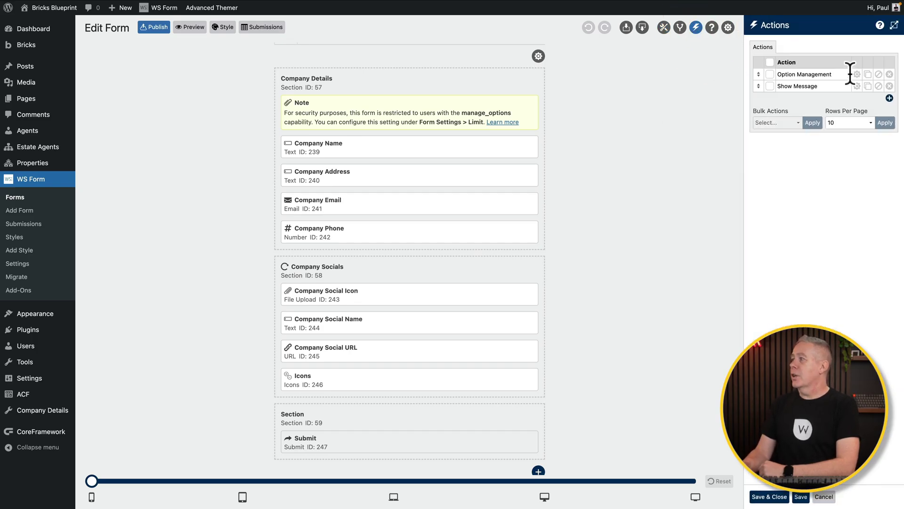
pyautogui.click(857, 74)
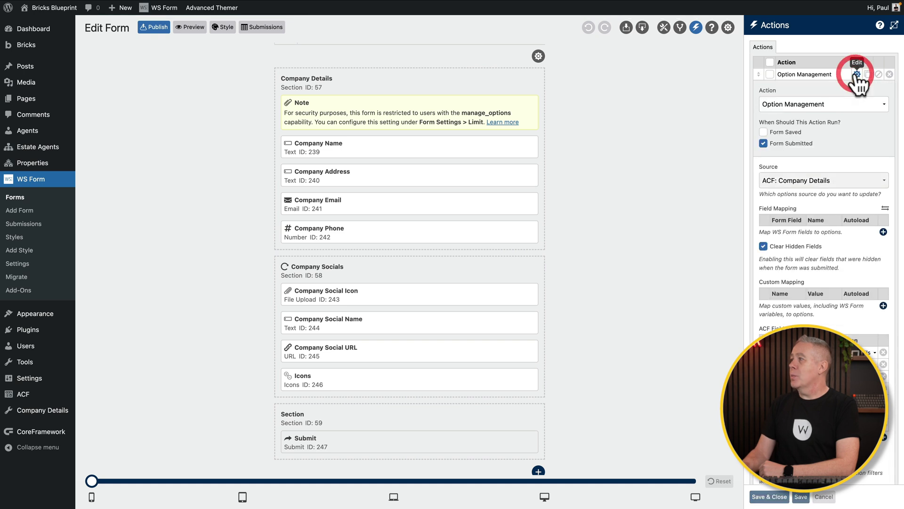
pyautogui.scroll(-2, 854, 156)
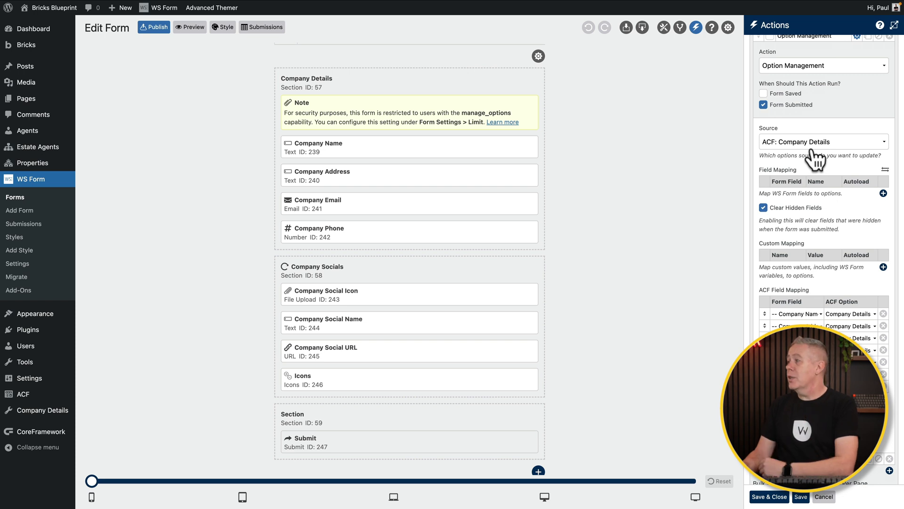
pyautogui.scroll(-2, 810, 165)
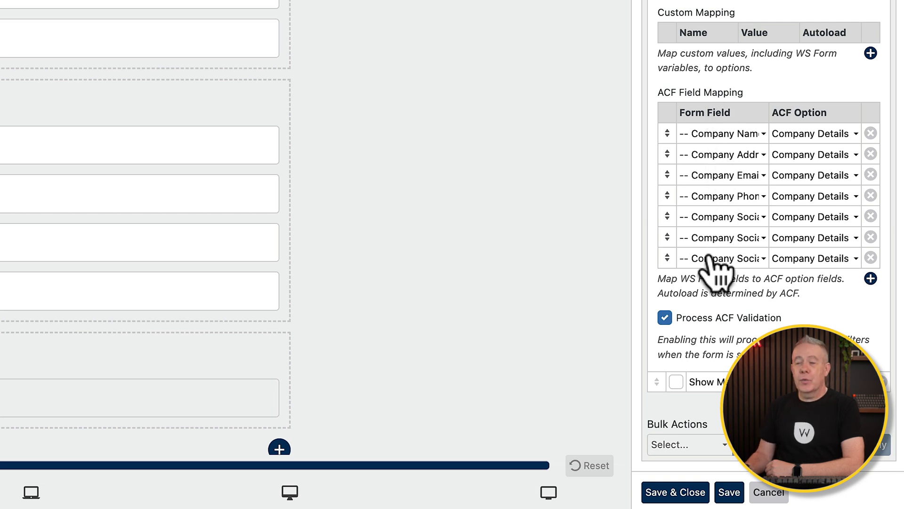
pyautogui.click(855, 134)
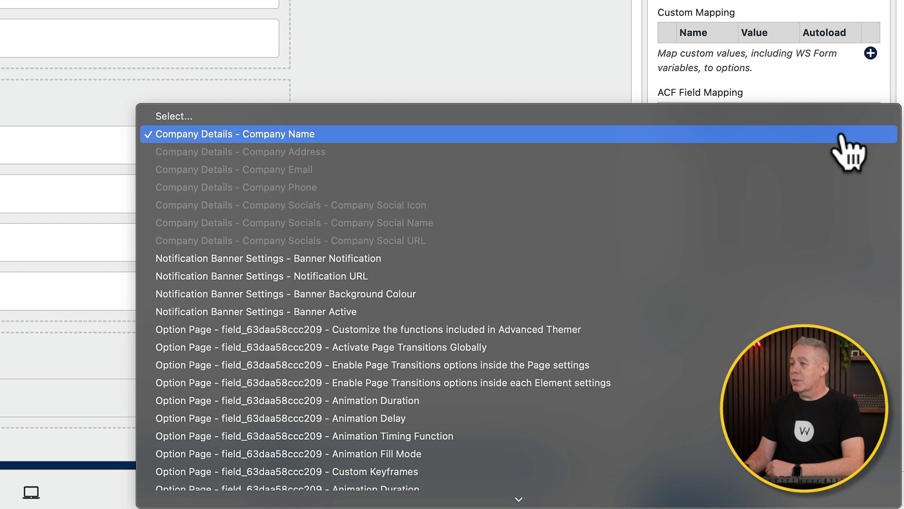
pyautogui.click(821, 78)
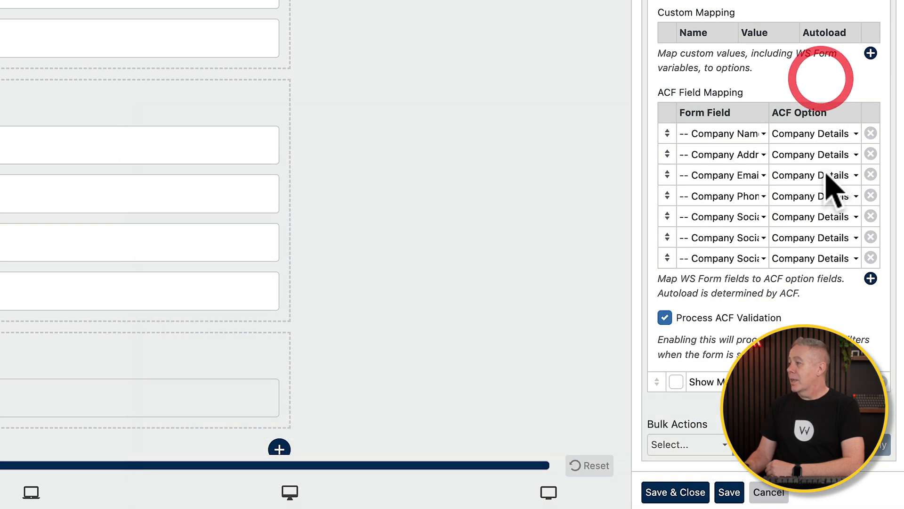
pyautogui.click(856, 175)
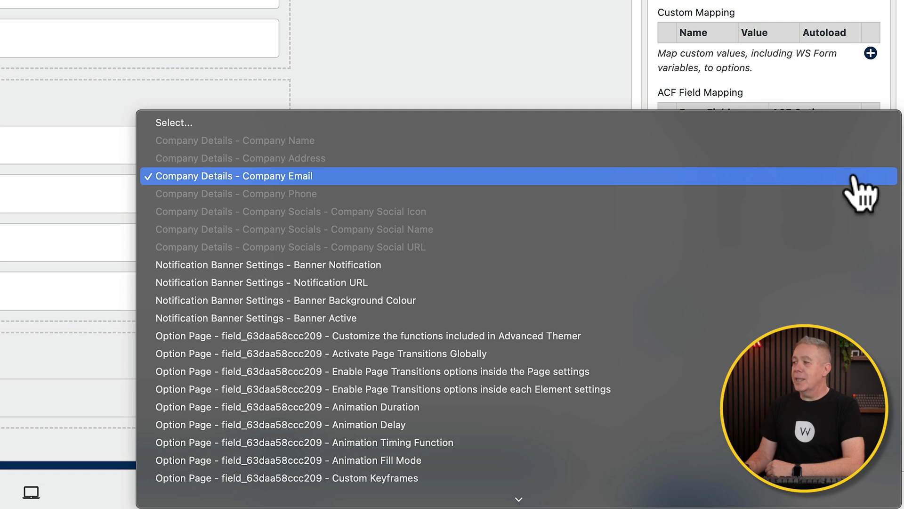
pyautogui.click(625, 57)
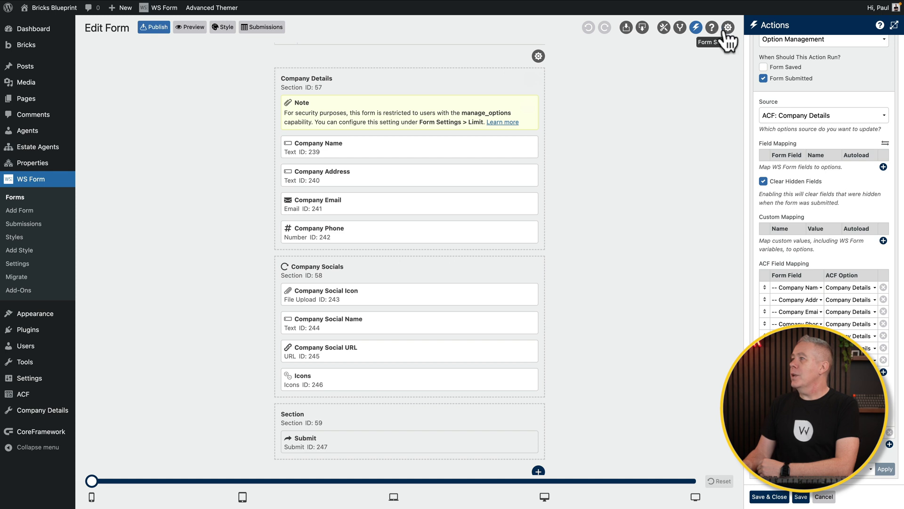
# Add Administrator to the form's user-role limit, save, and preview the form
pyautogui.click(727, 31)
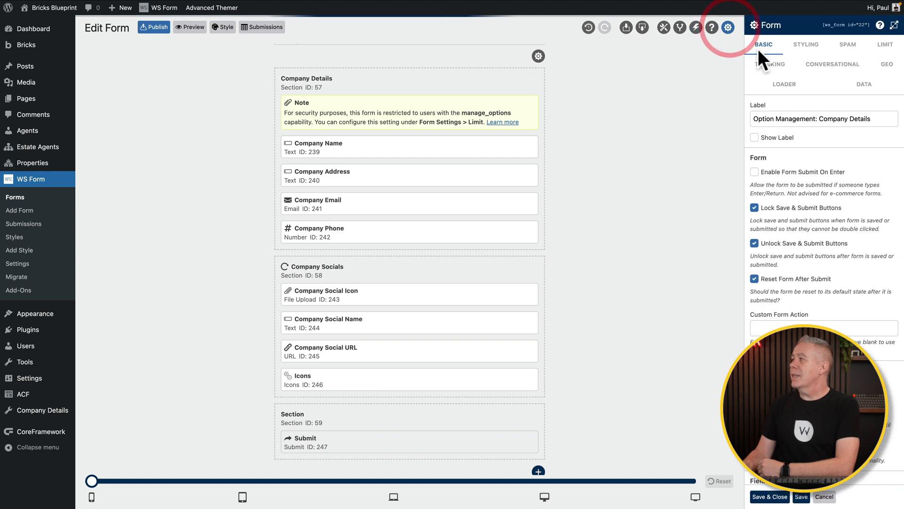
pyautogui.click(885, 45)
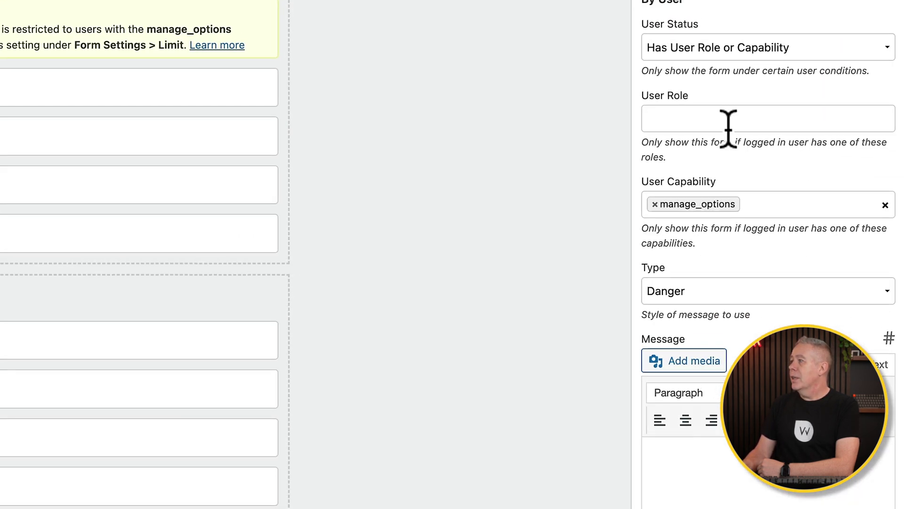
pyautogui.scroll(1, 706, 113)
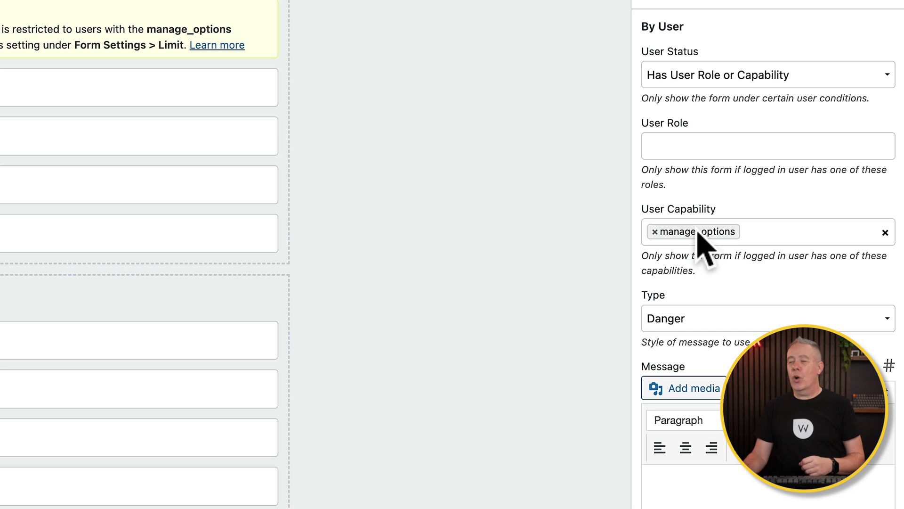
pyautogui.click(686, 147)
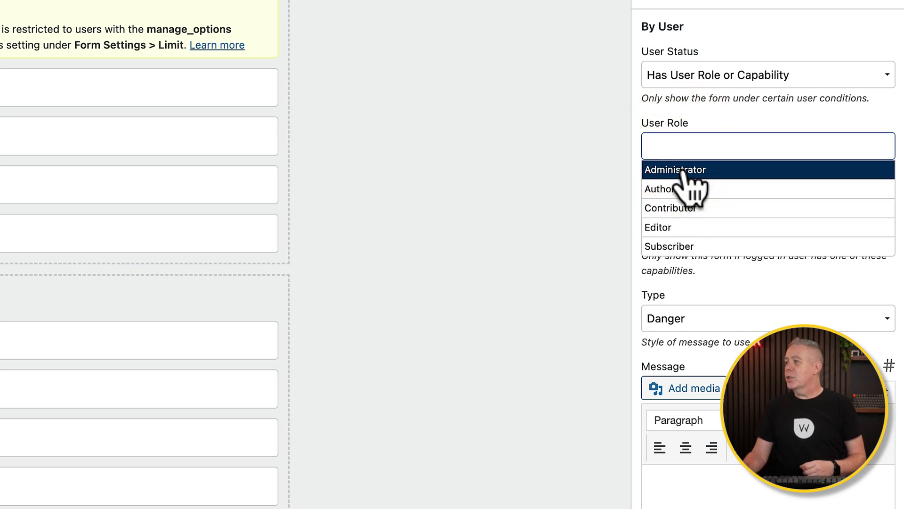
pyautogui.click(682, 170)
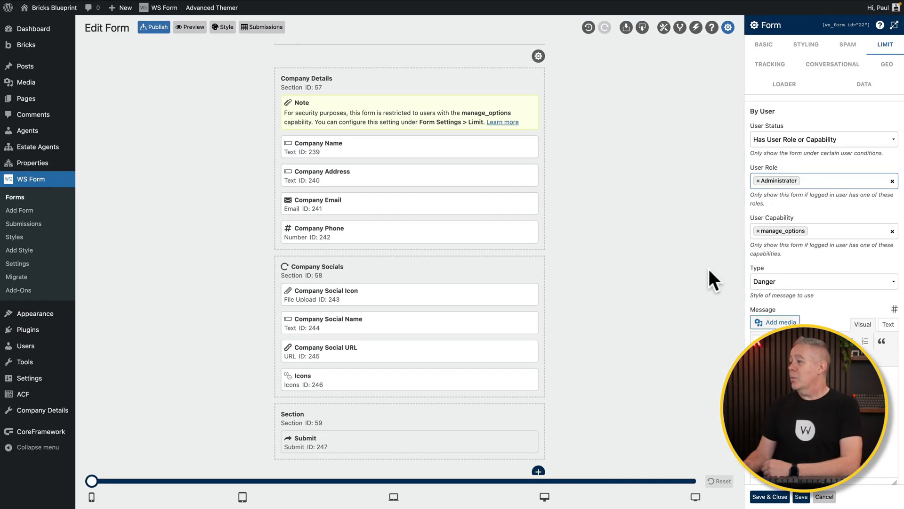
pyautogui.click(801, 497)
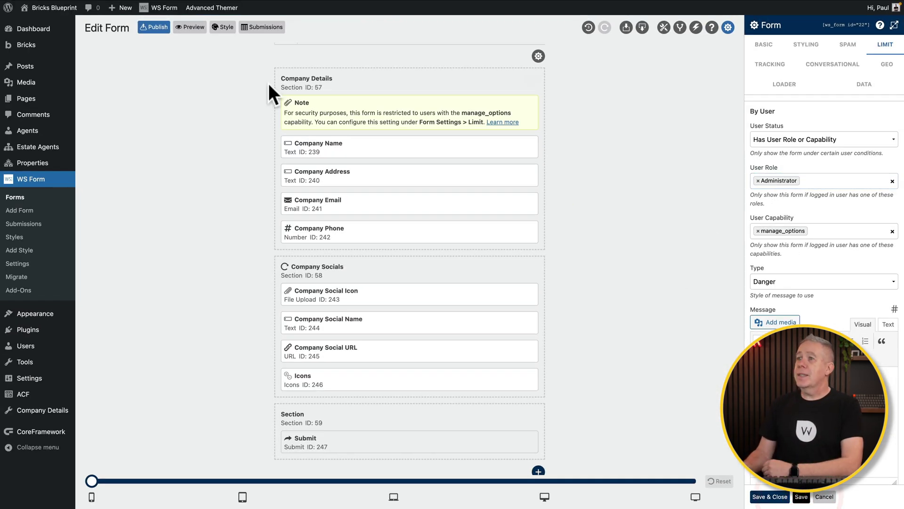
pyautogui.click(190, 27)
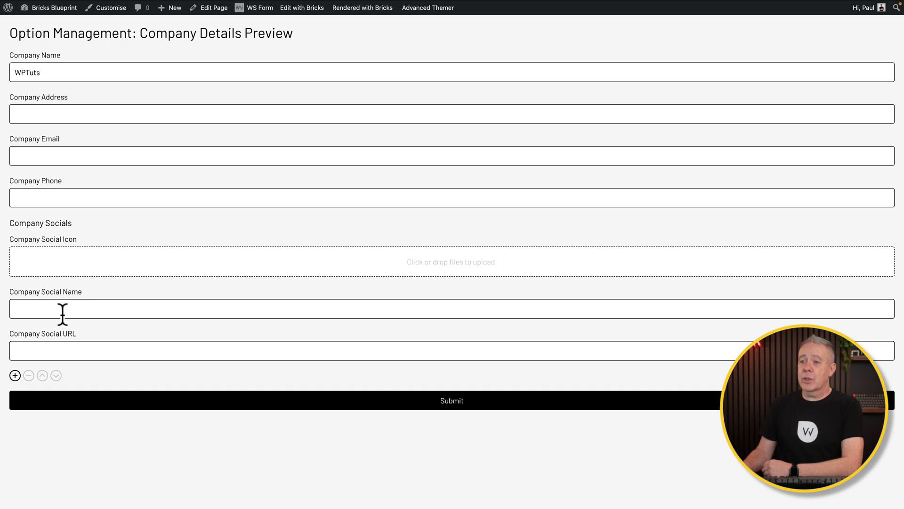
# Add a second social icon, name and URL row in the Company Details preview
pyautogui.click(15, 375)
pyautogui.scroll(-3, 191, 391)
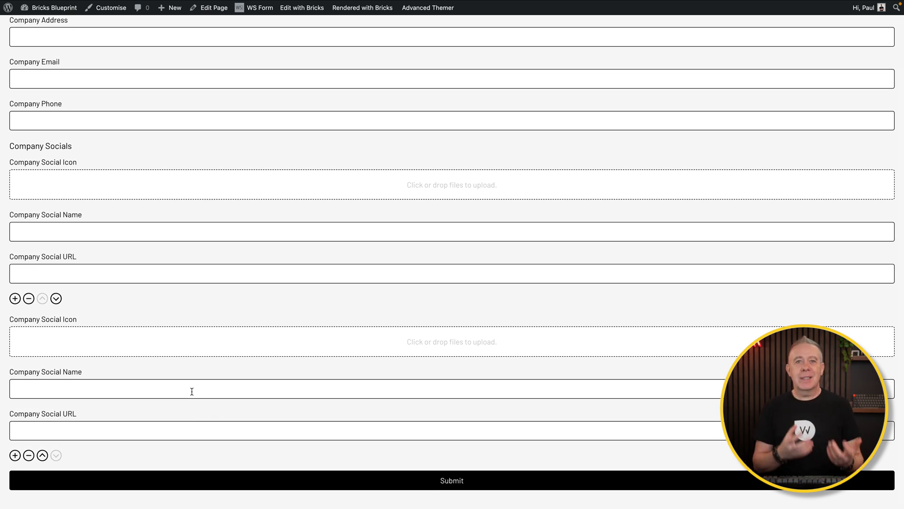
pyautogui.scroll(3, 192, 391)
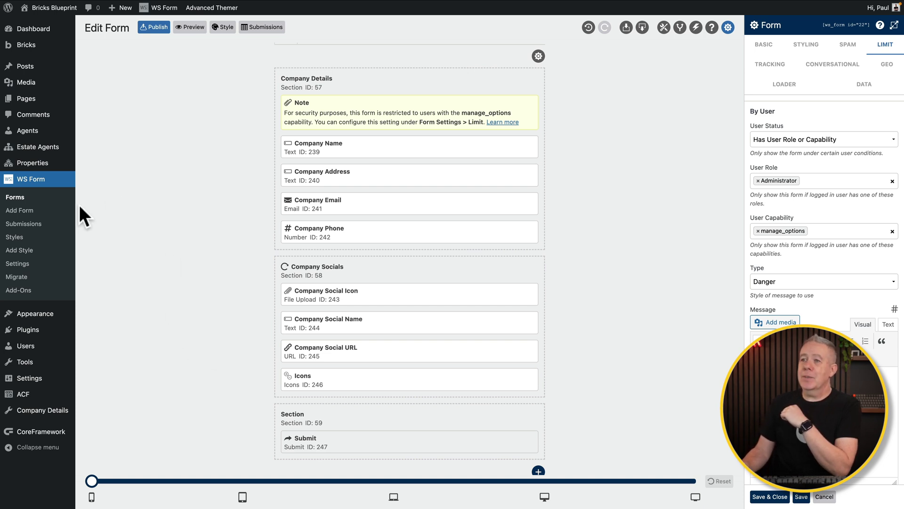
# Create a form from the ACF: Notification Banner option-management template and preview it
pyautogui.click(19, 210)
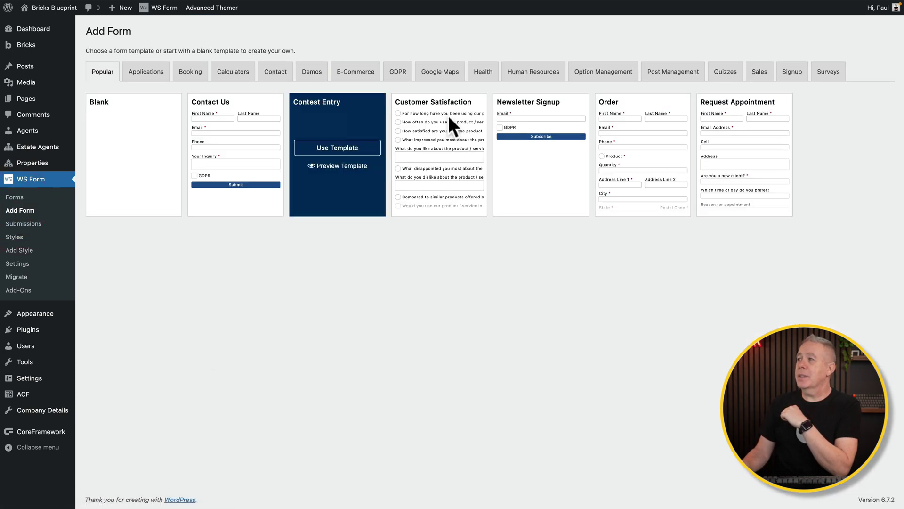
pyautogui.click(610, 72)
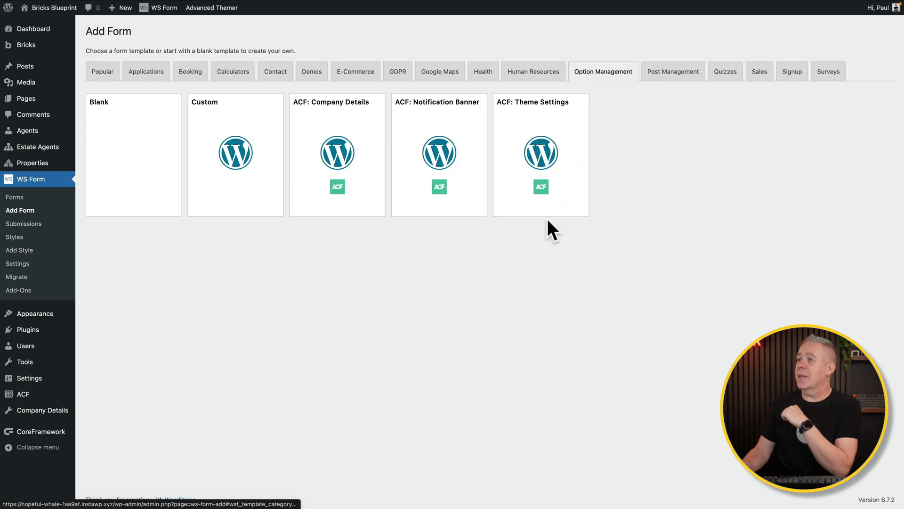
pyautogui.moveTo(451, 196)
pyautogui.click(441, 153)
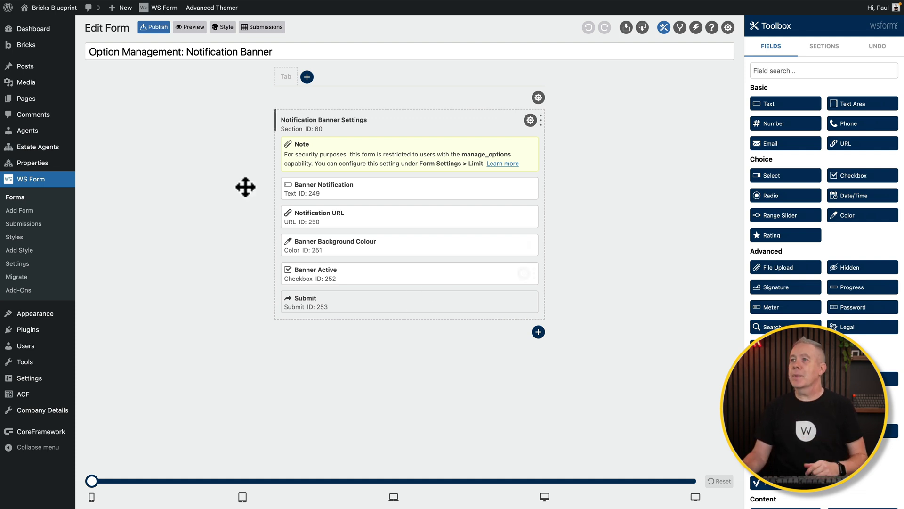
pyautogui.click(190, 27)
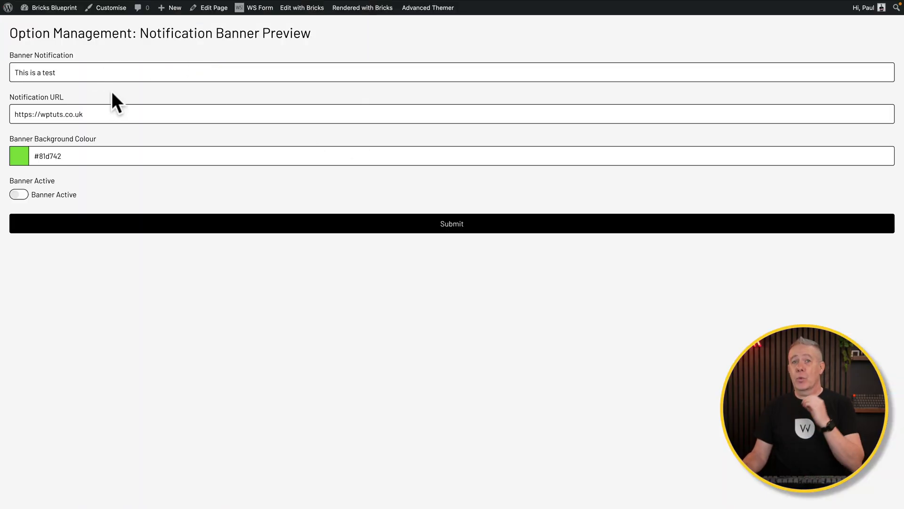
pyautogui.moveTo(65, 71); pyautogui.dragTo(18, 72)
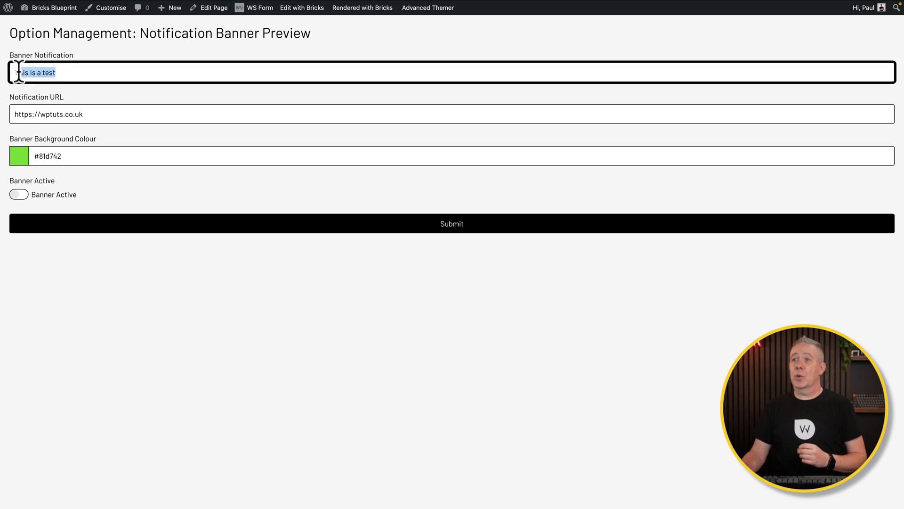
pyautogui.moveTo(83, 114); pyautogui.dragTo(19, 114)
pyautogui.click(77, 156)
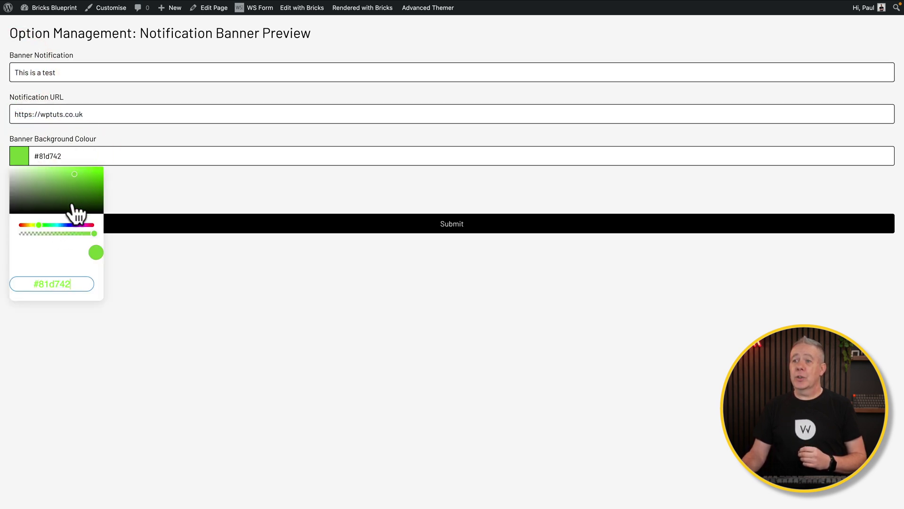
pyautogui.click(135, 186)
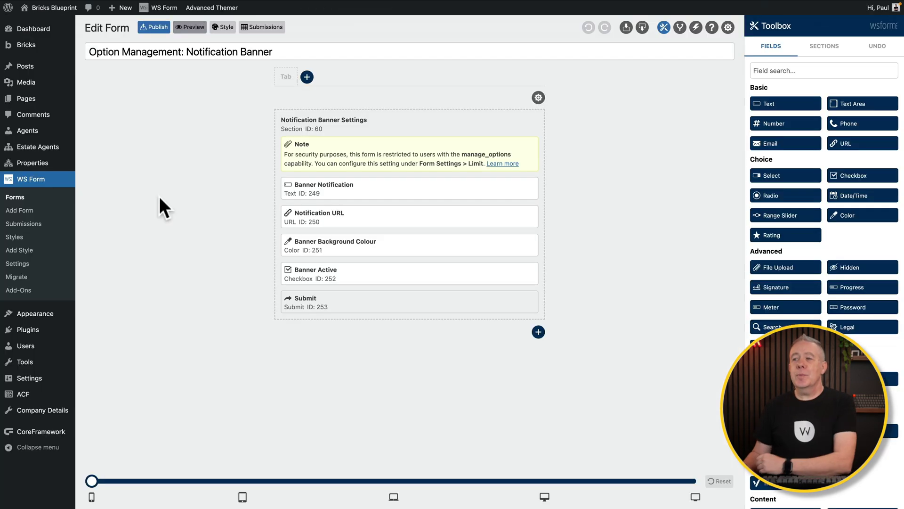
# Publish the Notification Banner form and start a new WordPress page
pyautogui.click(155, 28)
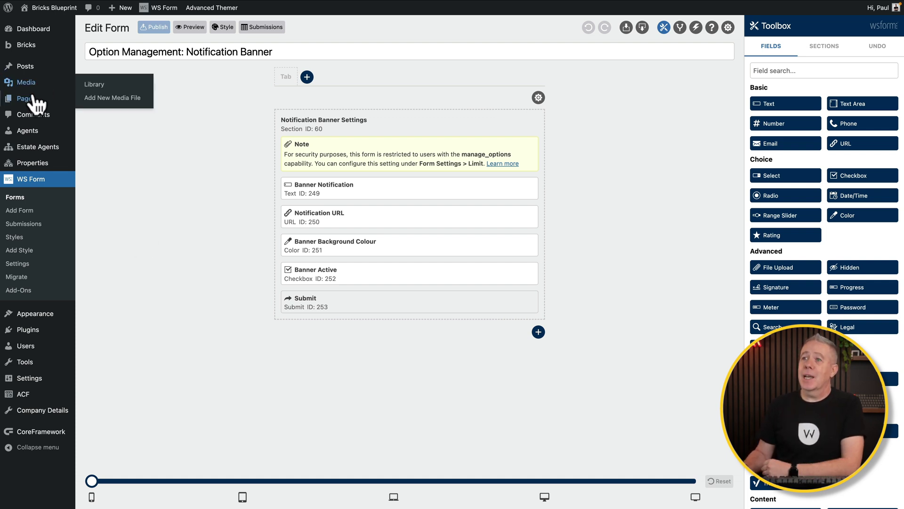
pyautogui.moveTo(34, 99)
pyautogui.click(105, 115)
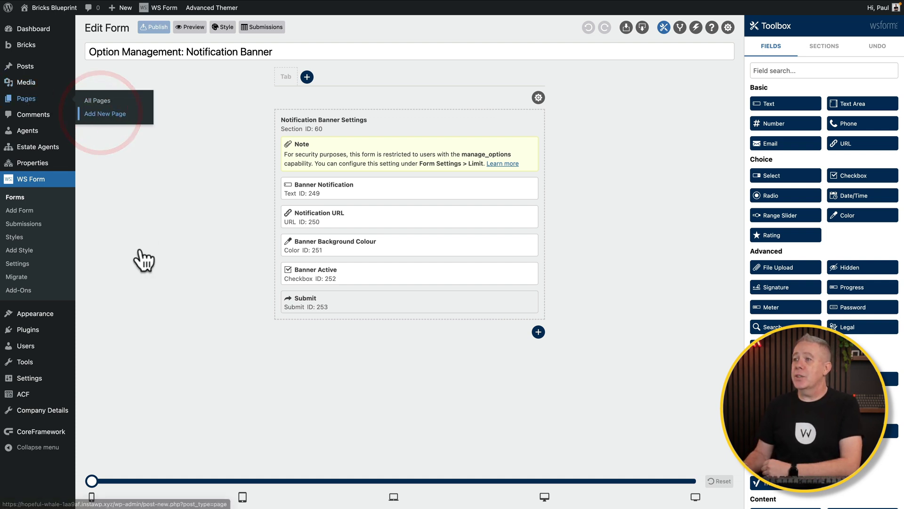
# Title the page 'Notification banner Settings', publish it, and open it in Bricks
pyautogui.click(191, 81)
pyautogui.write('Notification banner Settings')
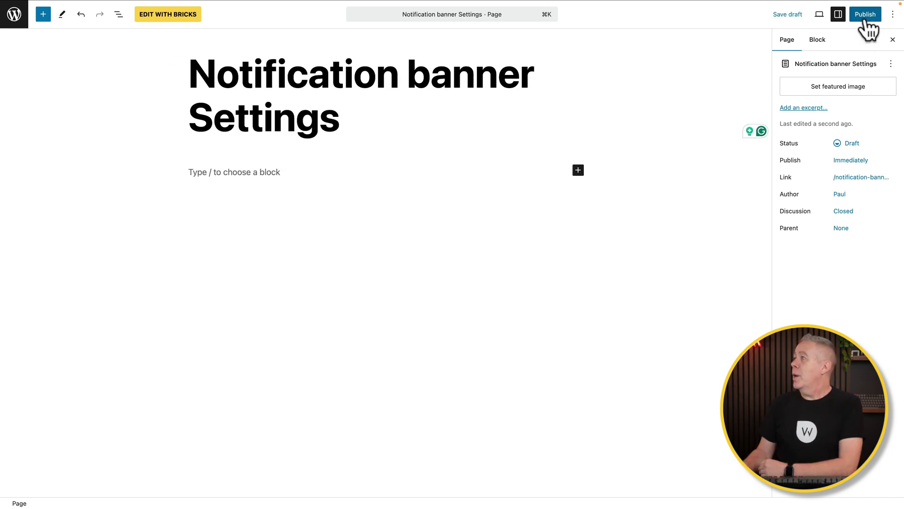
pyautogui.click(865, 14)
pyautogui.click(159, 17)
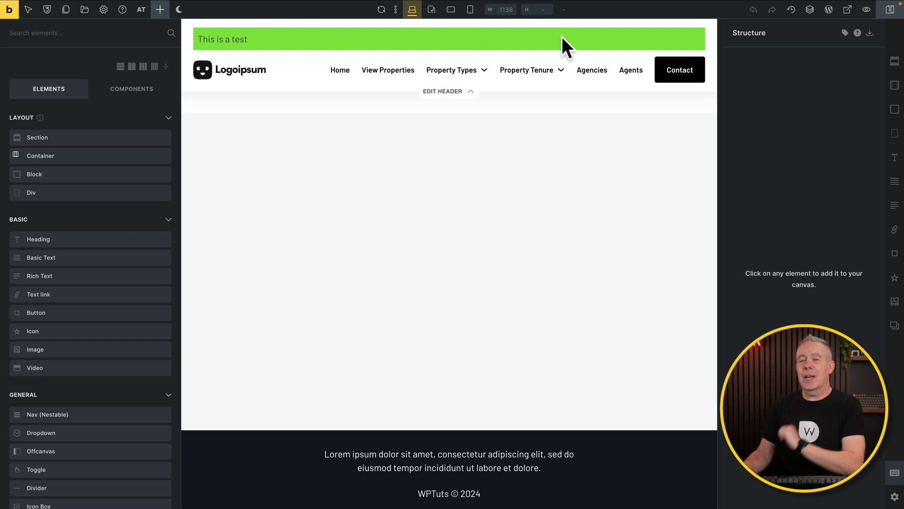
# Add a Section with a Container and give the container a spacing-variable margin
pyautogui.click(894, 61)
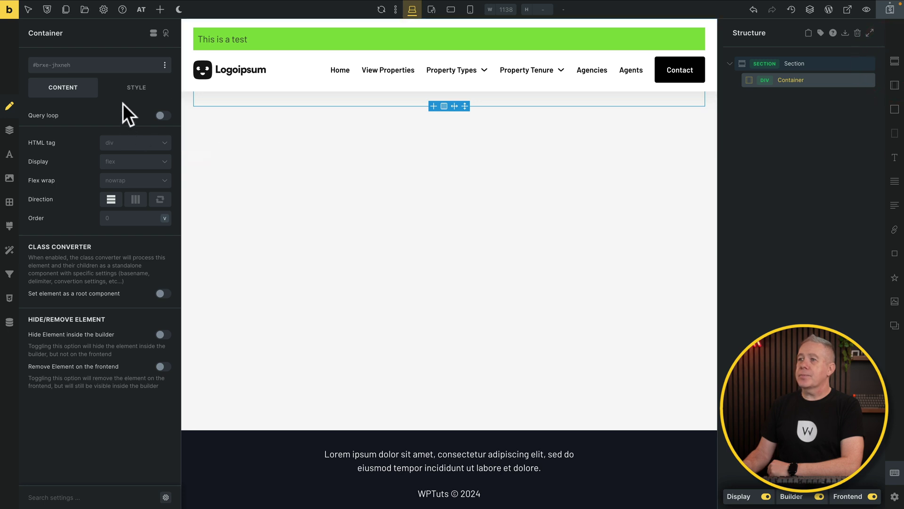
pyautogui.click(127, 89)
pyautogui.click(113, 120)
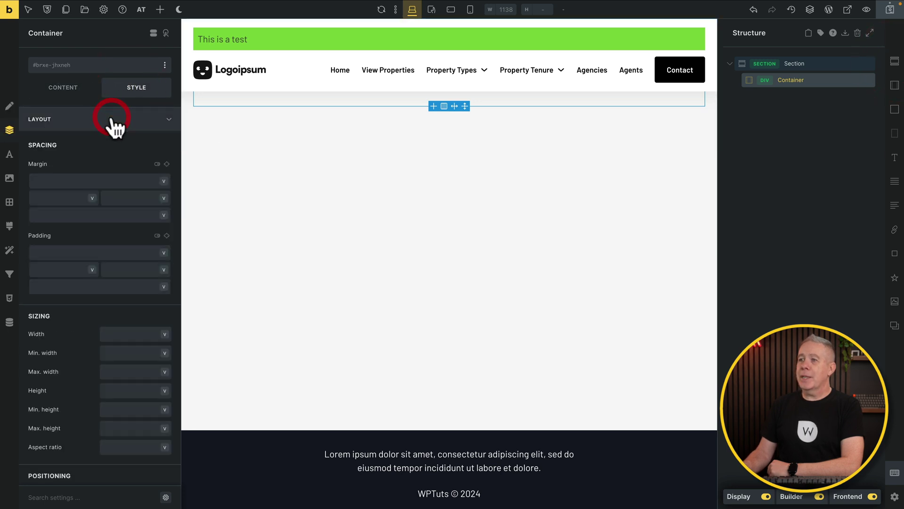
pyautogui.rightClick(117, 175)
pyautogui.click(236, 237)
pyautogui.click(81, 118)
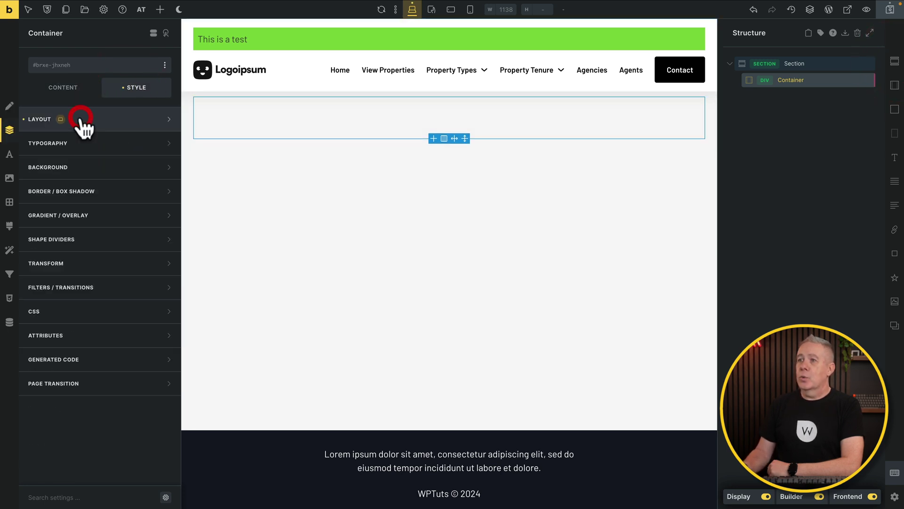
# Inspect the container's background colour palette without changing it
pyautogui.click(84, 167)
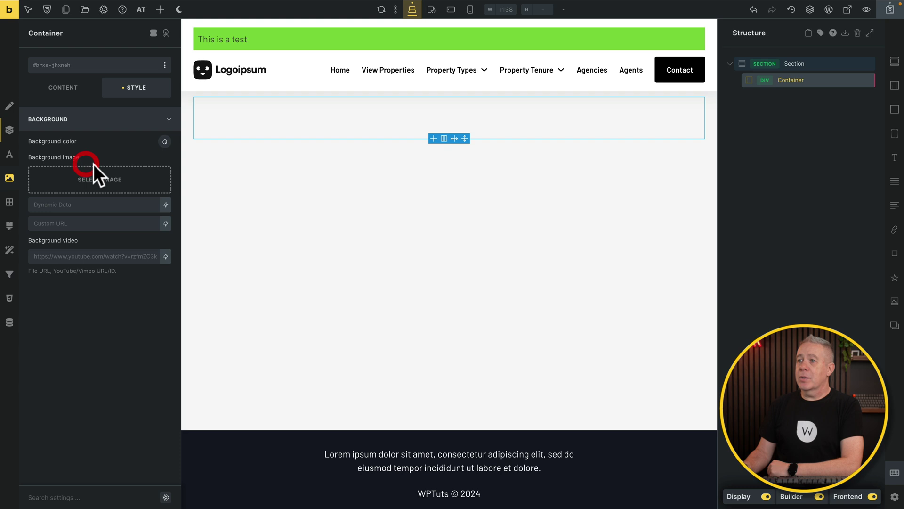
pyautogui.click(165, 142)
pyautogui.click(126, 118)
# Add a WS Form element in the container showing the Option Management: Notification Banner form
pyautogui.click(160, 9)
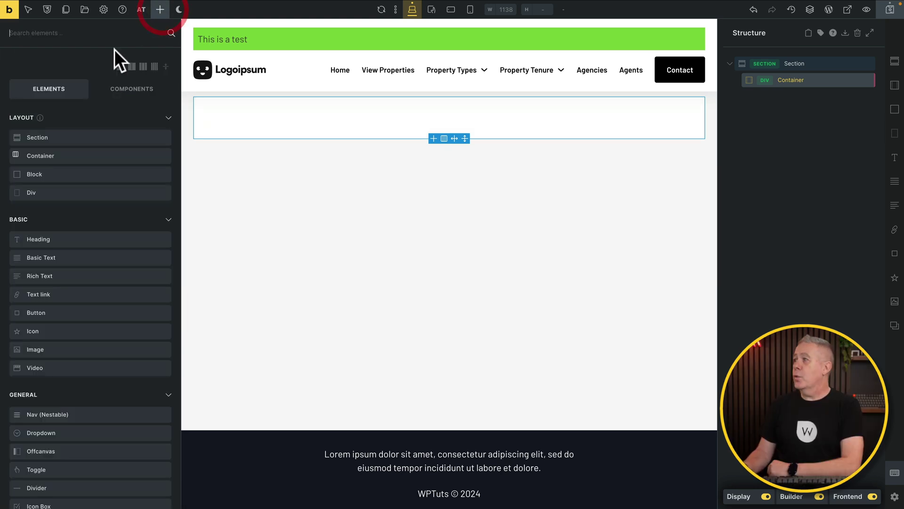
pyautogui.write('ws')
pyautogui.click(54, 121)
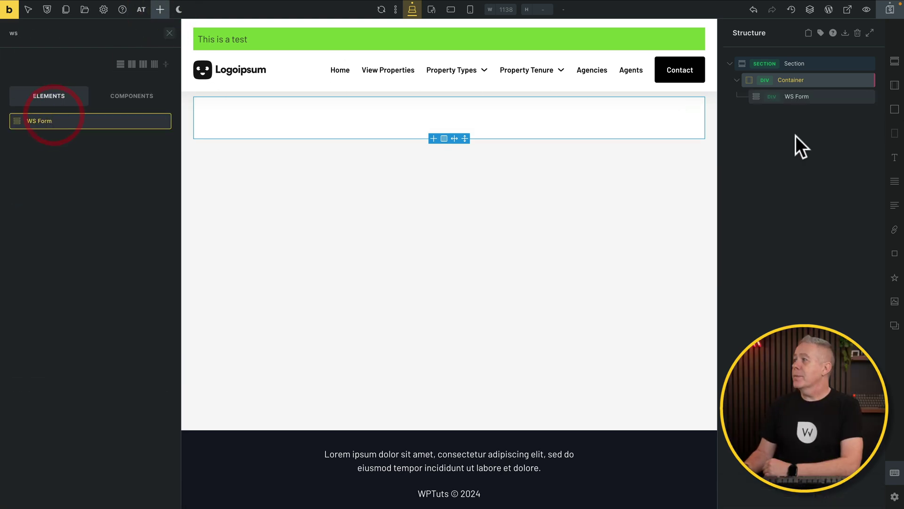
pyautogui.click(827, 99)
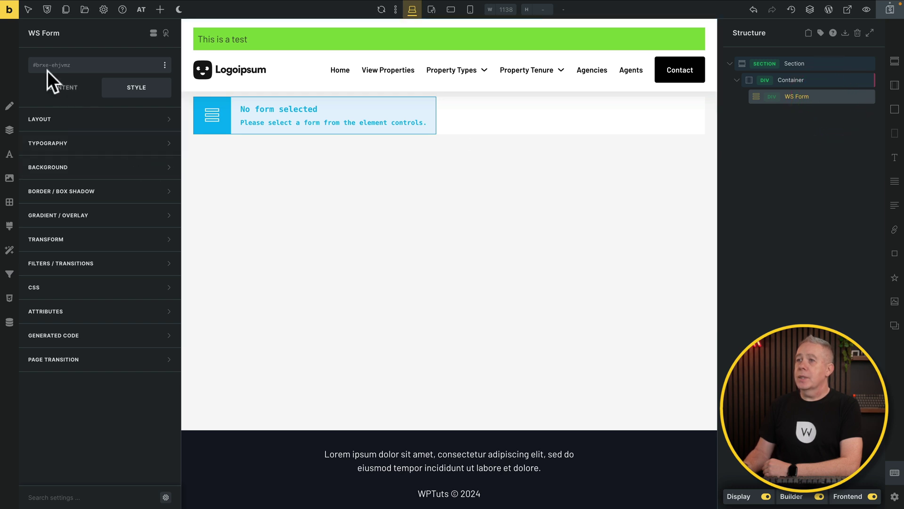
pyautogui.click(56, 87)
pyautogui.click(141, 133)
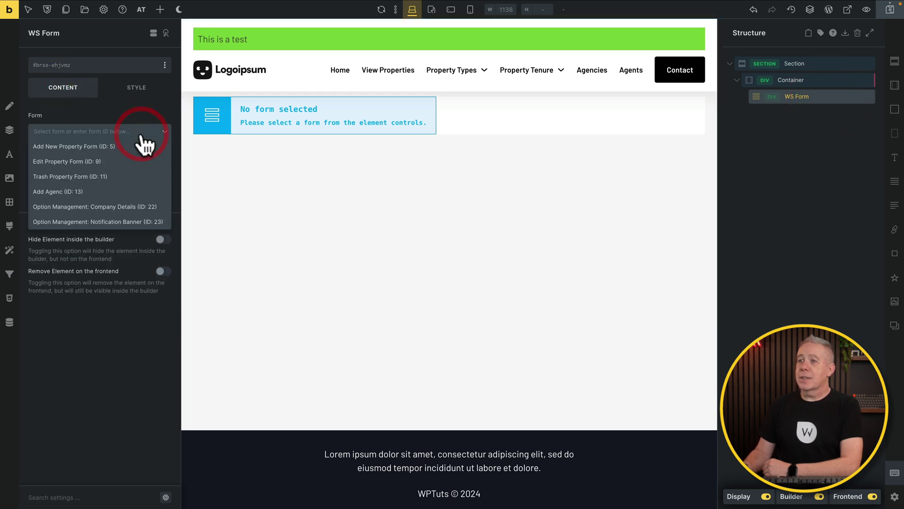
pyautogui.click(123, 222)
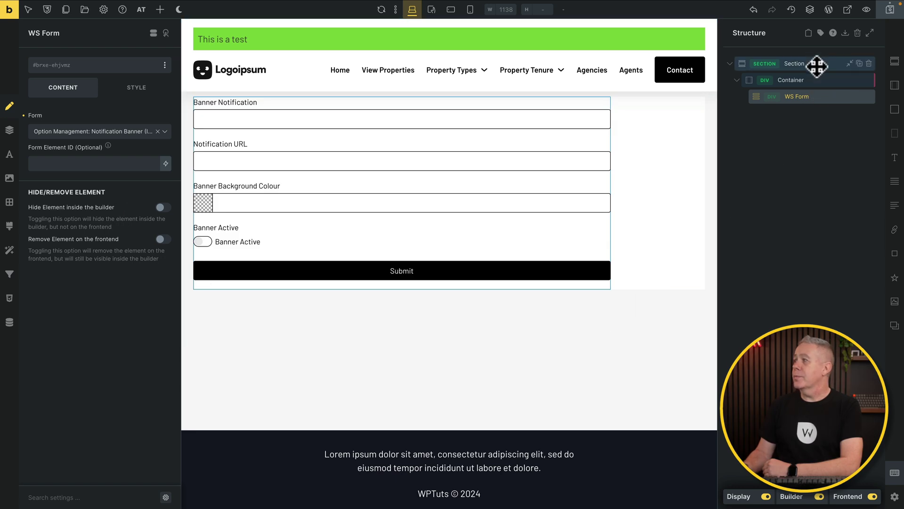
# Set the form's minimum width to 100% and save the page
pyautogui.click(123, 89)
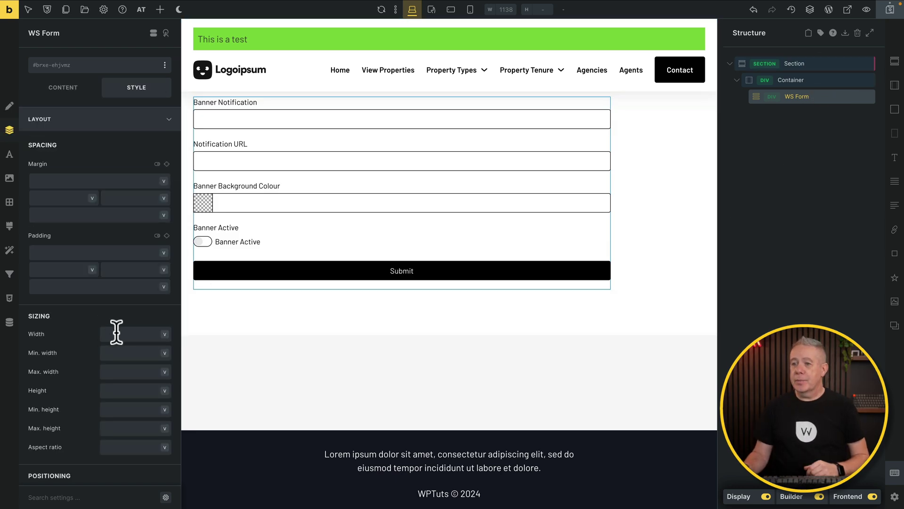
pyautogui.click(132, 353)
pyautogui.write('100%')
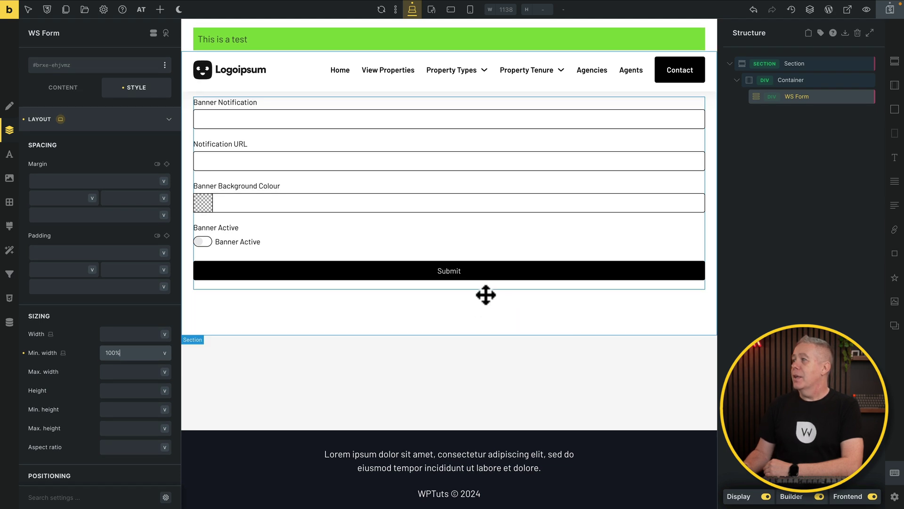
pyautogui.click(890, 9)
# On the live page, switch Banner Active on, submit, and reload to see the banner
pyautogui.click(849, 9)
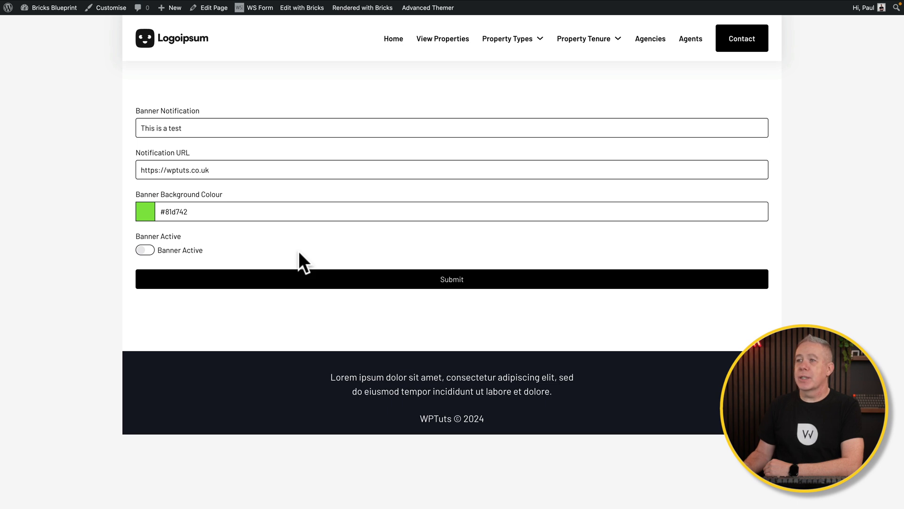
pyautogui.click(144, 250)
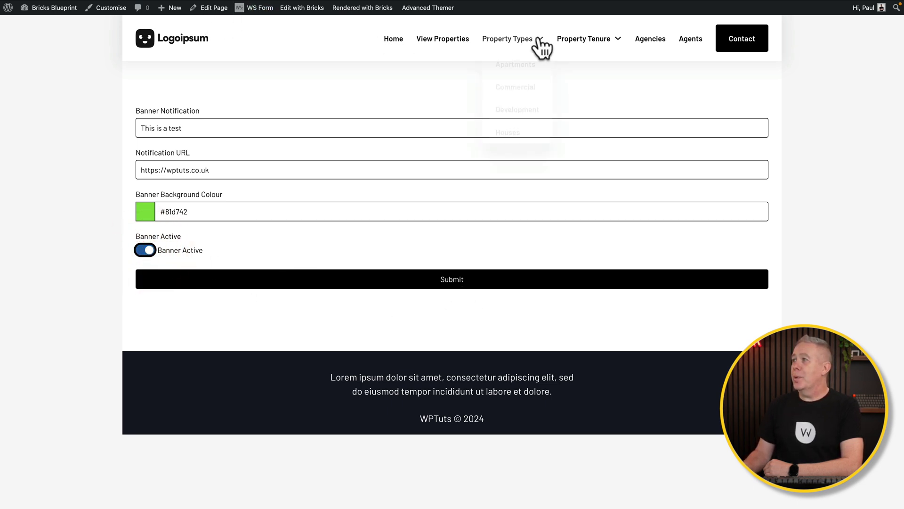
pyautogui.click(475, 281)
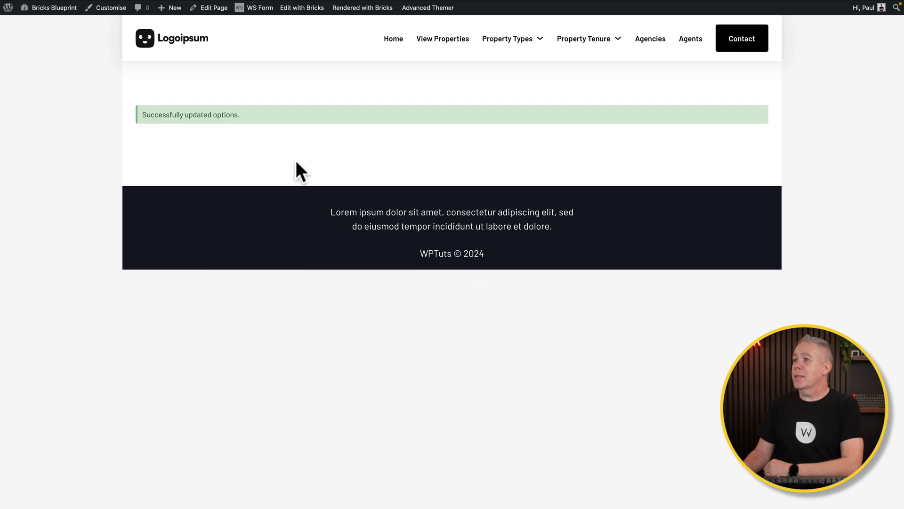
pyautogui.hotkey('ctrl', 'r')
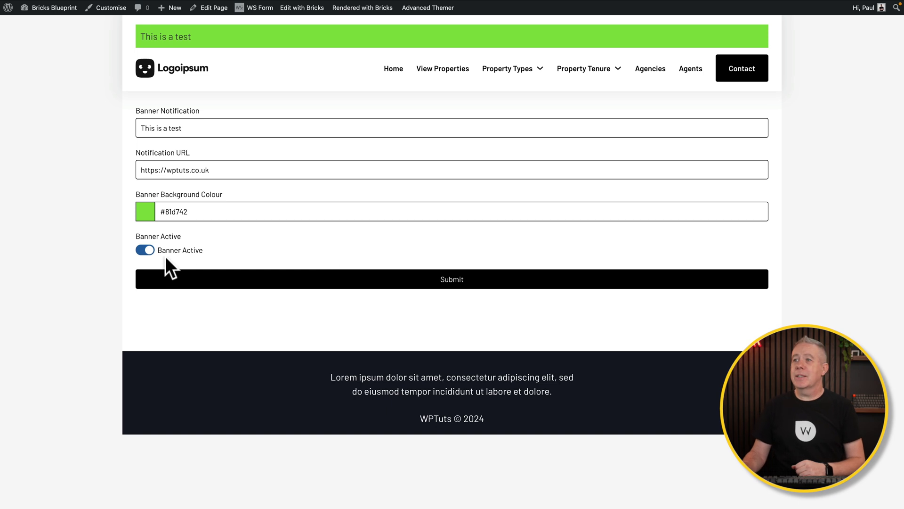
# Change the banner text to 'This is an edited version of the banner!' on teal #42d6cf and submit
pyautogui.moveTo(193, 128); pyautogui.dragTo(134, 128)
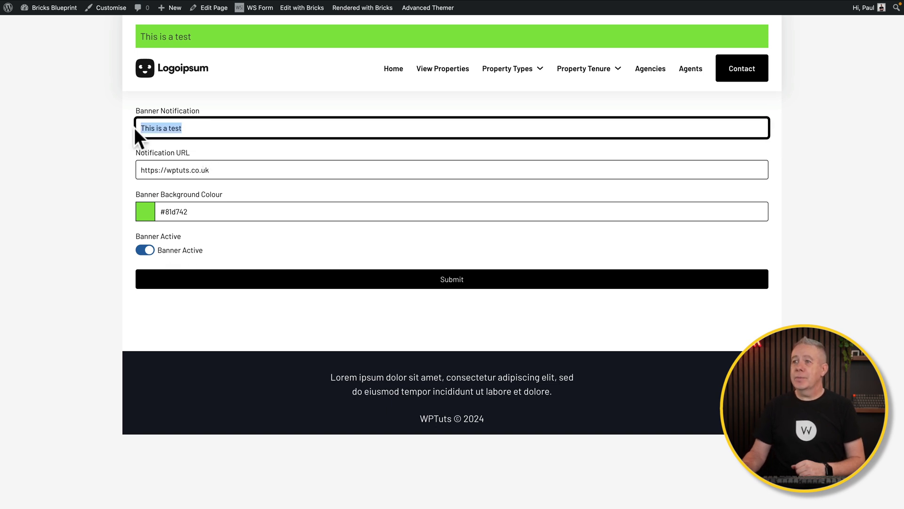
pyautogui.write('This is an edited version of the banner!')
pyautogui.click(145, 212)
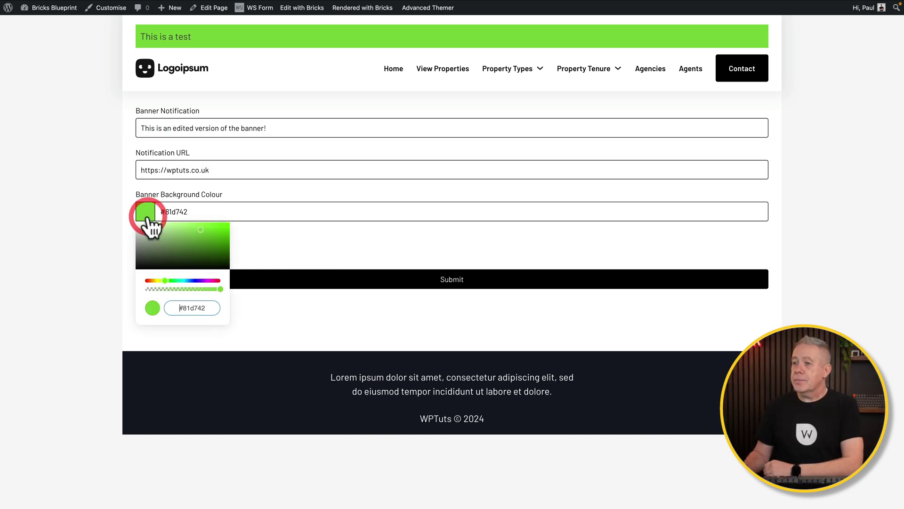
pyautogui.moveTo(149, 282); pyautogui.dragTo(182, 281)
pyautogui.click(312, 295)
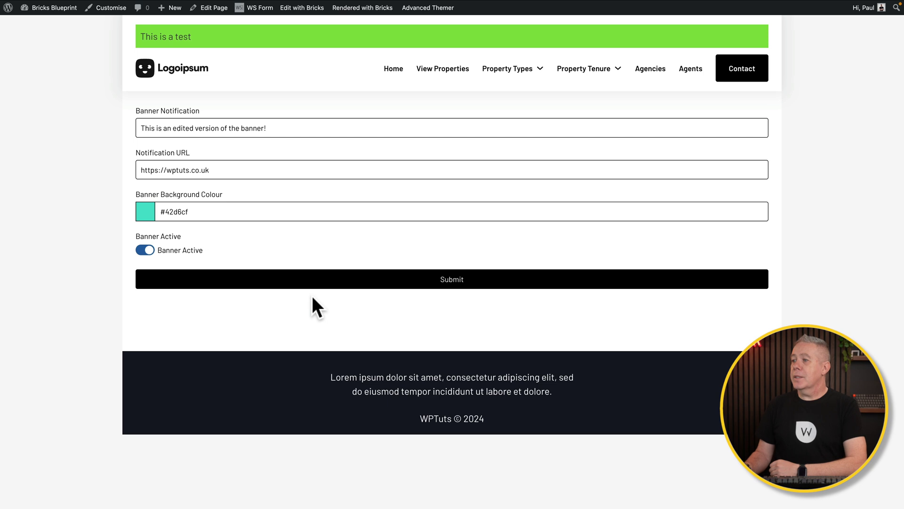
pyautogui.click(438, 279)
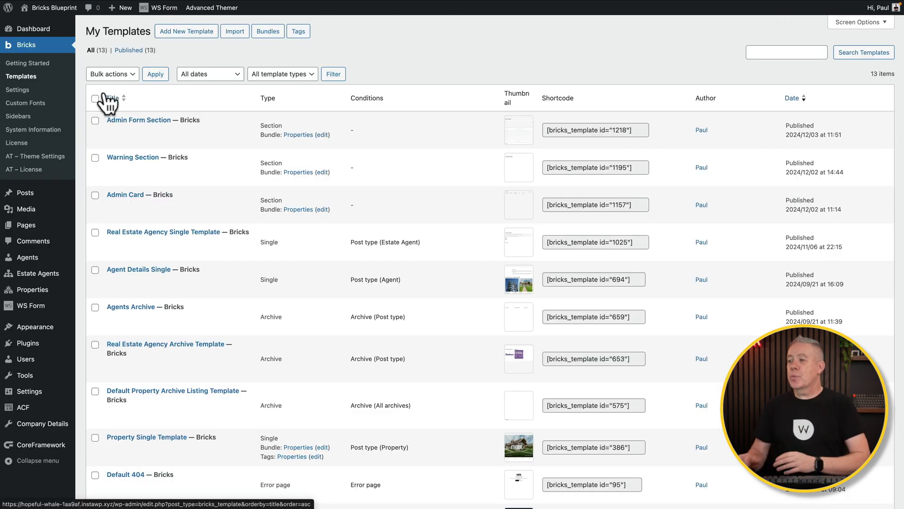
# In the Header template, add a new container above the existing one
pyautogui.scroll(-5, 171, 339)
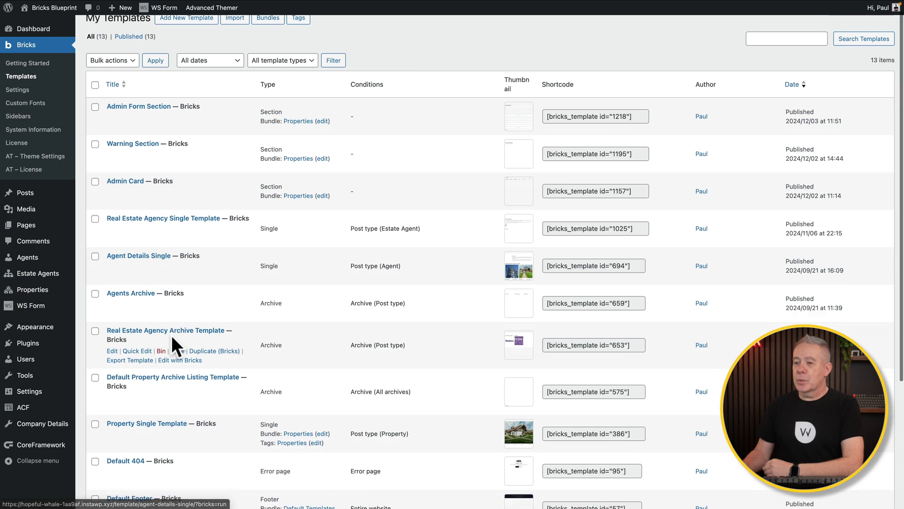
pyautogui.click(180, 383)
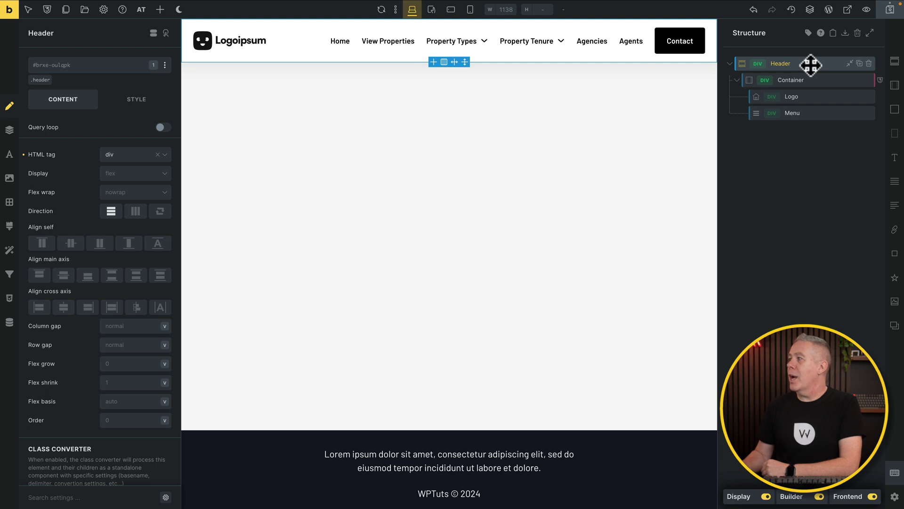
pyautogui.click(737, 80)
pyautogui.click(786, 65)
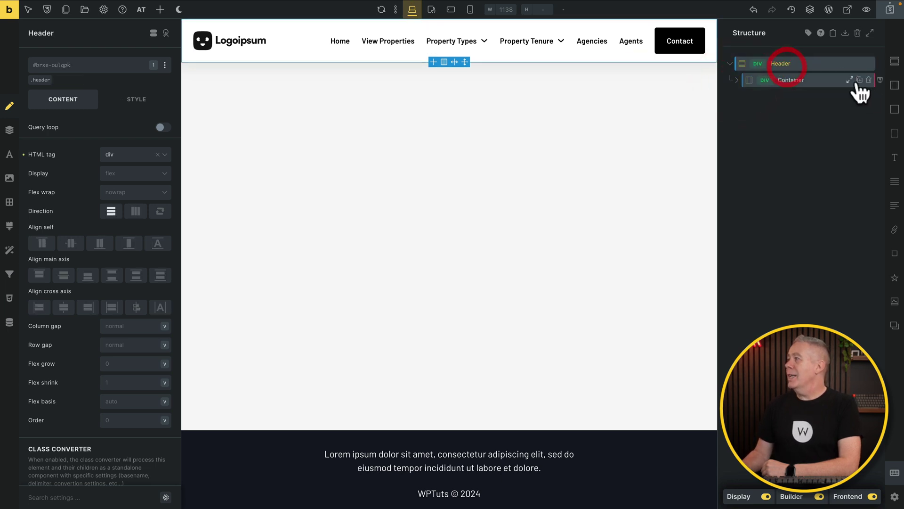
pyautogui.click(895, 85)
pyautogui.moveTo(827, 97); pyautogui.dragTo(819, 76)
# Name the new container 'Banner' and add a Basic Text element inside it
pyautogui.doubleClick(810, 79)
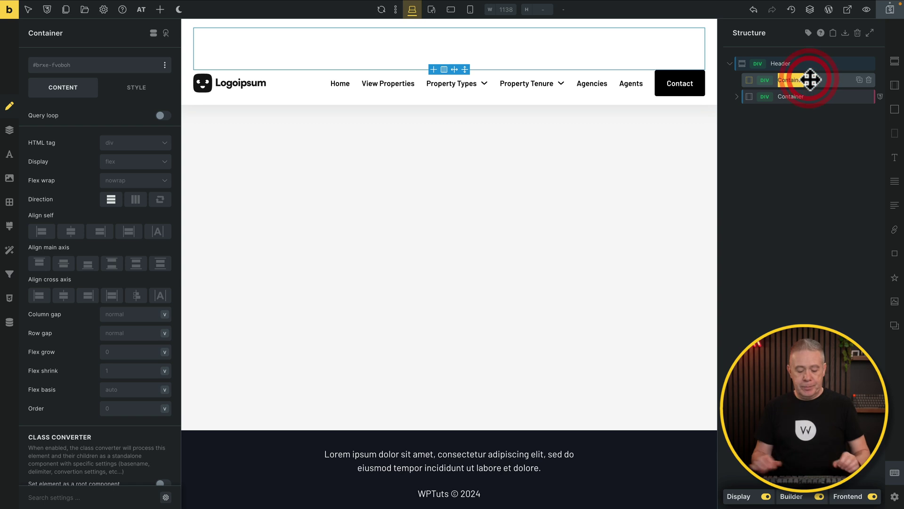
pyautogui.write('Banner')
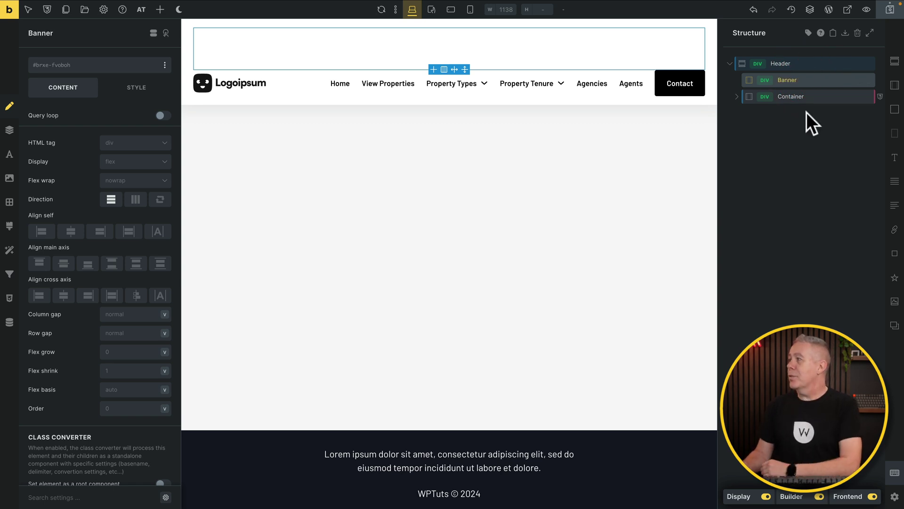
pyautogui.click(819, 81)
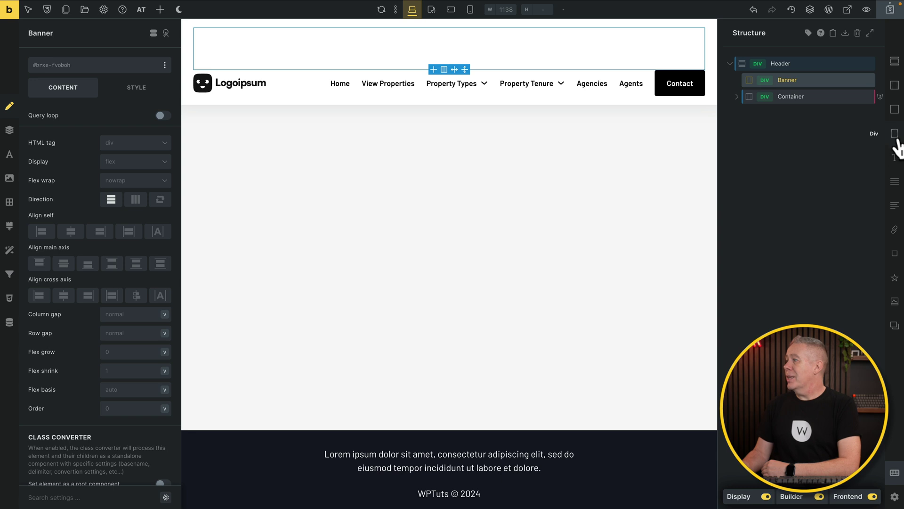
pyautogui.click(895, 186)
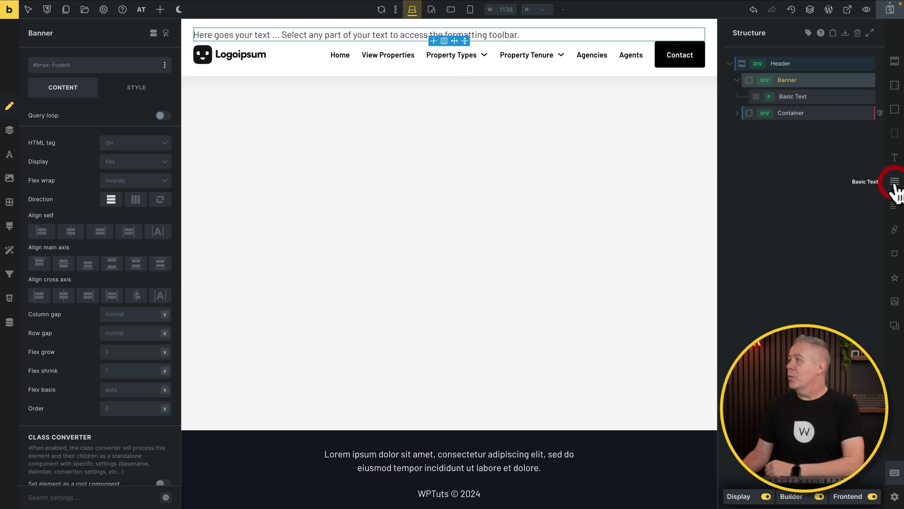
pyautogui.click(809, 94)
pyautogui.click(803, 83)
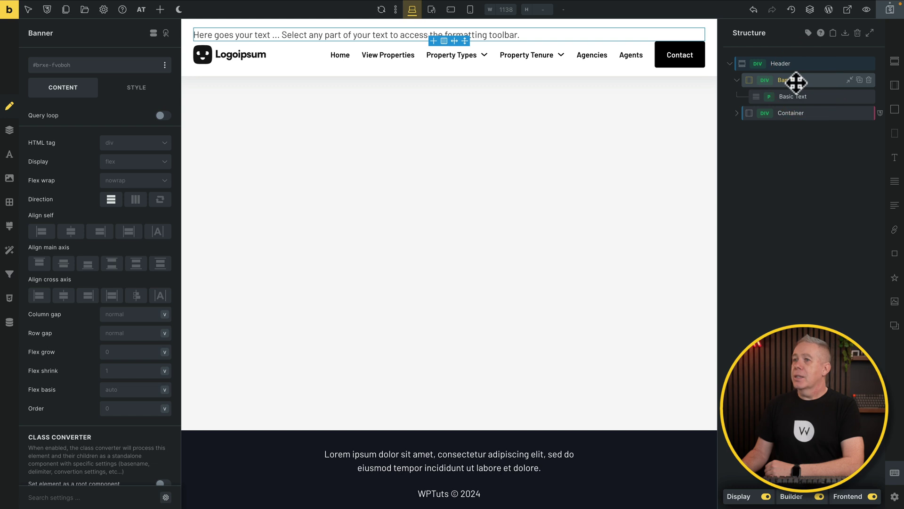
pyautogui.moveTo(796, 83); pyautogui.dragTo(643, 98)
# Create and apply the header-banner class to the Banner
pyautogui.click(94, 66)
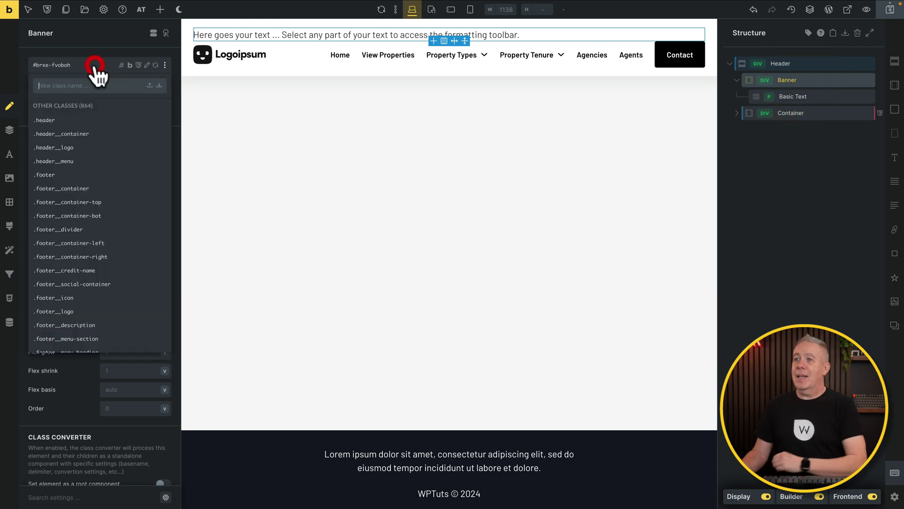
pyautogui.write('header-banner')
pyautogui.press('Return')
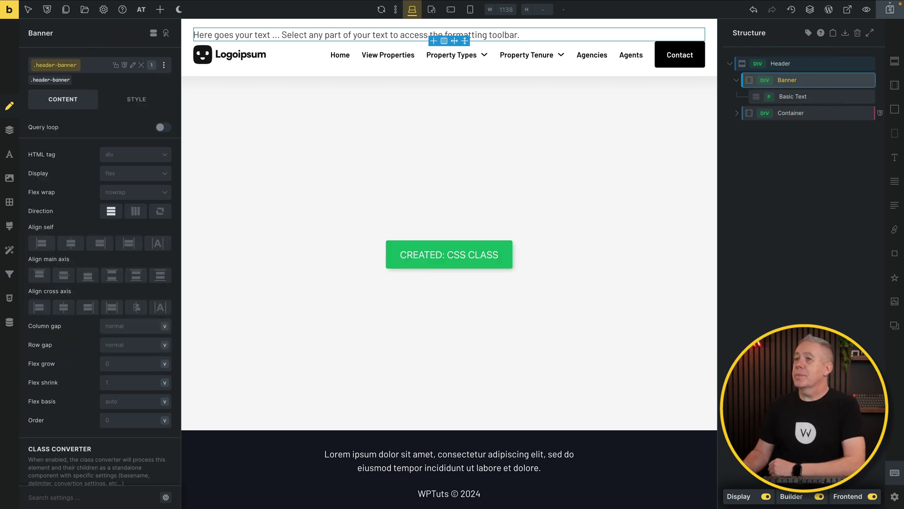
# Set linked padding to space-2xs on all sides and the bottom margin to space-xs
pyautogui.click(137, 100)
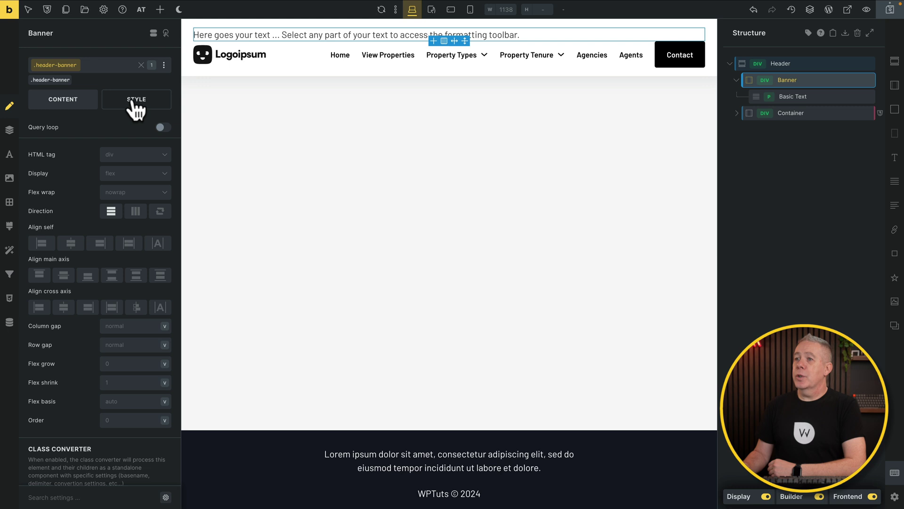
pyautogui.click(90, 137)
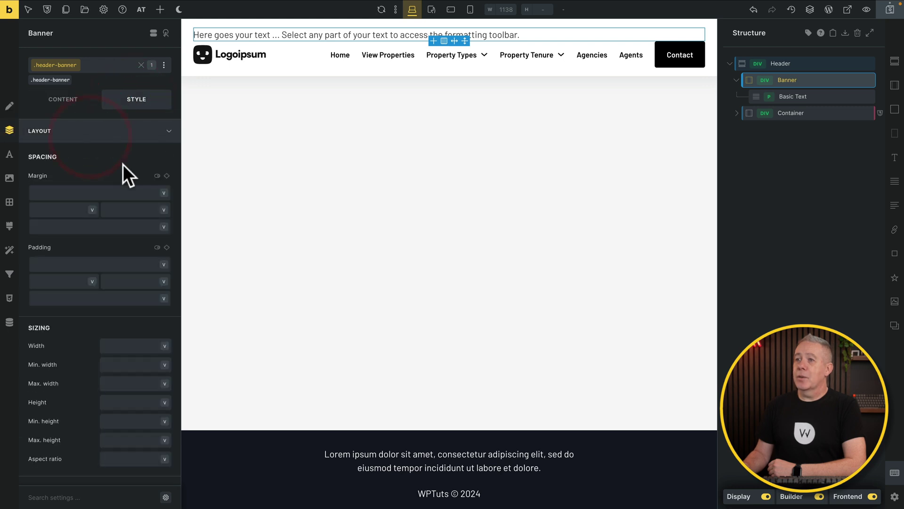
pyautogui.click(167, 248)
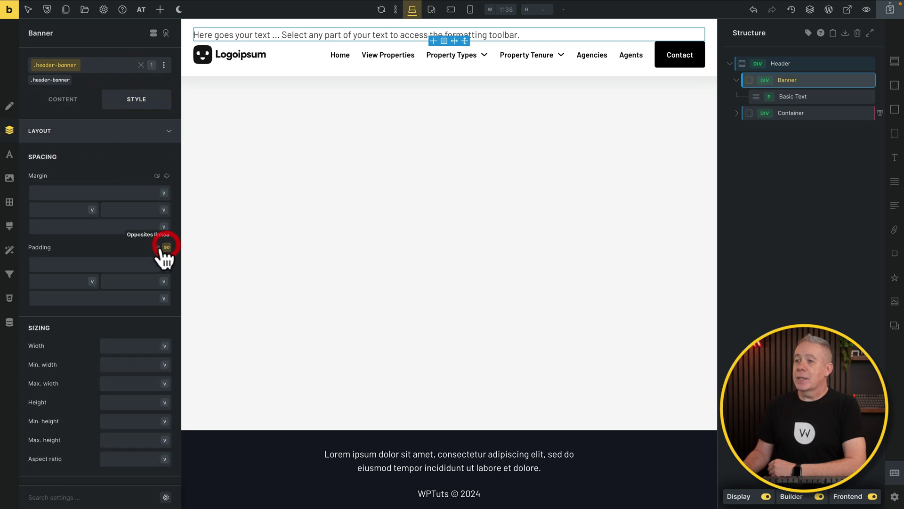
pyautogui.click(114, 260)
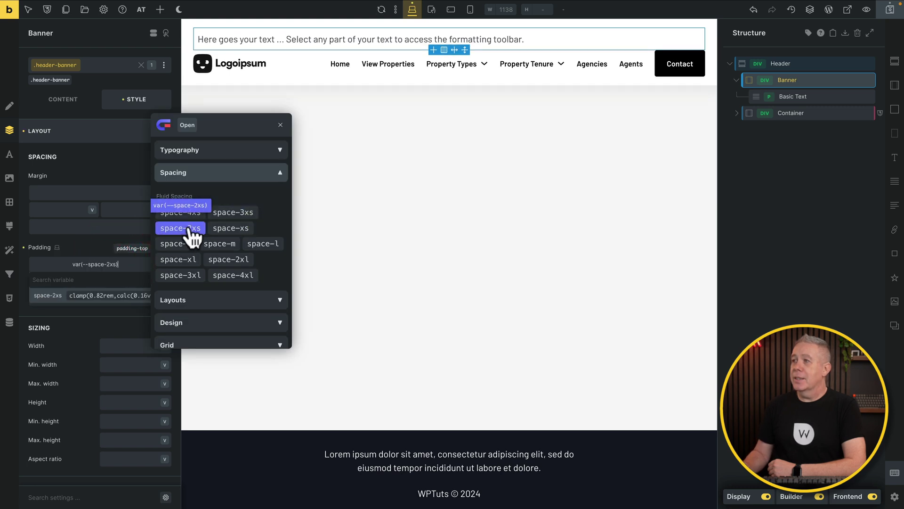
pyautogui.click(188, 226)
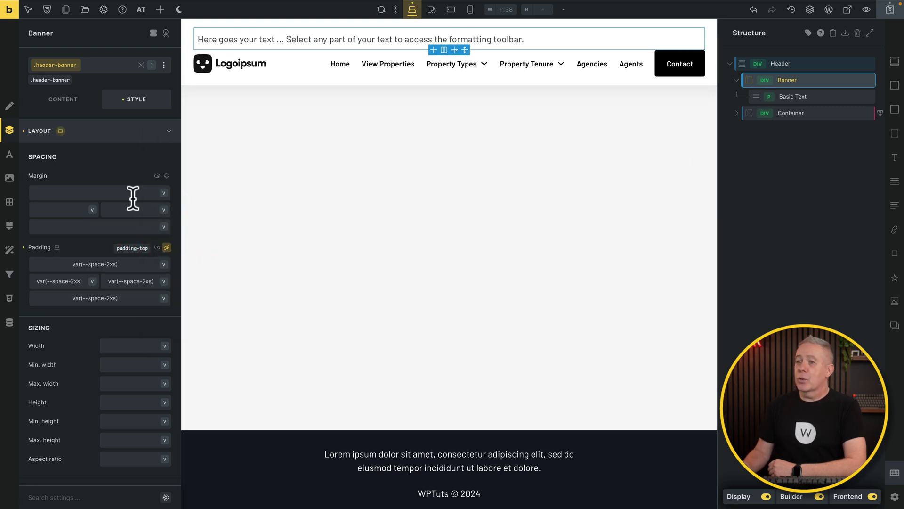
pyautogui.click(109, 227)
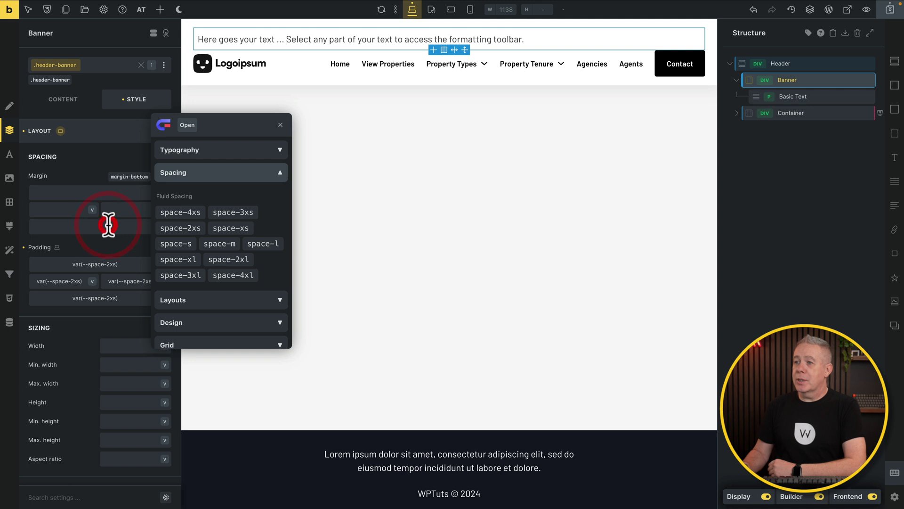
pyautogui.click(231, 228)
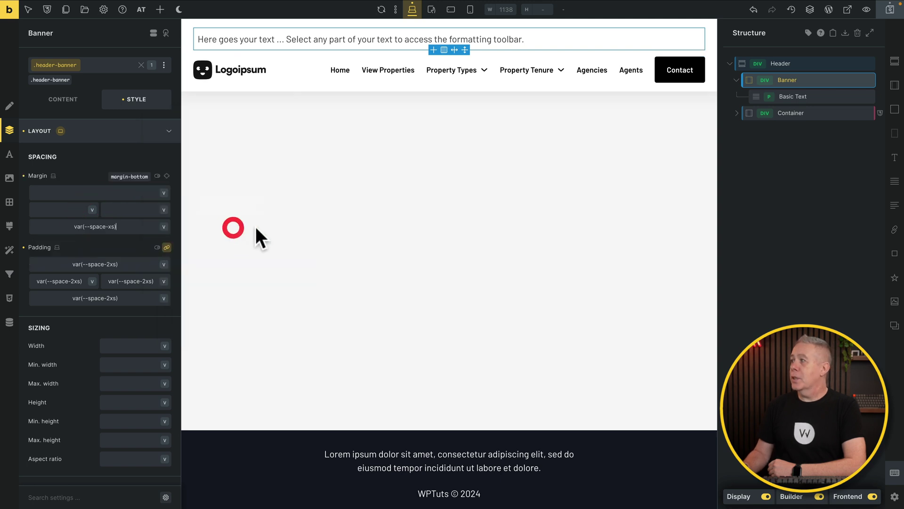
pyautogui.click(167, 132)
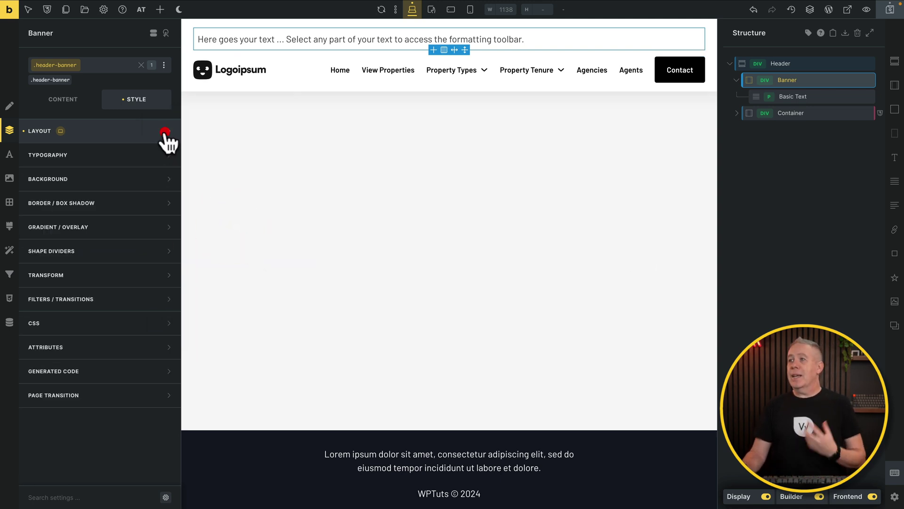
# Replace the Basic Text placeholder with the {acf_banner_notification} dynamic tag
pyautogui.click(816, 97)
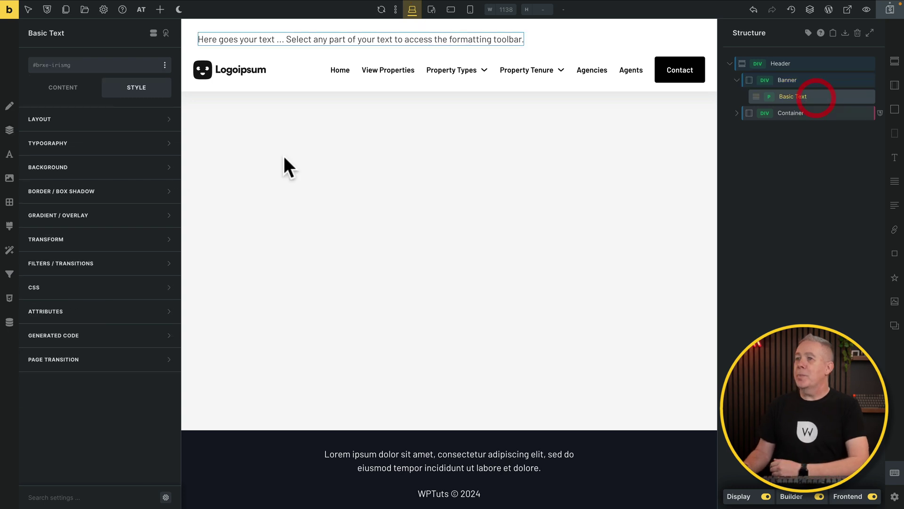
pyautogui.click(56, 88)
pyautogui.click(104, 134)
pyautogui.moveTo(104, 134); pyautogui.dragTo(28, 118)
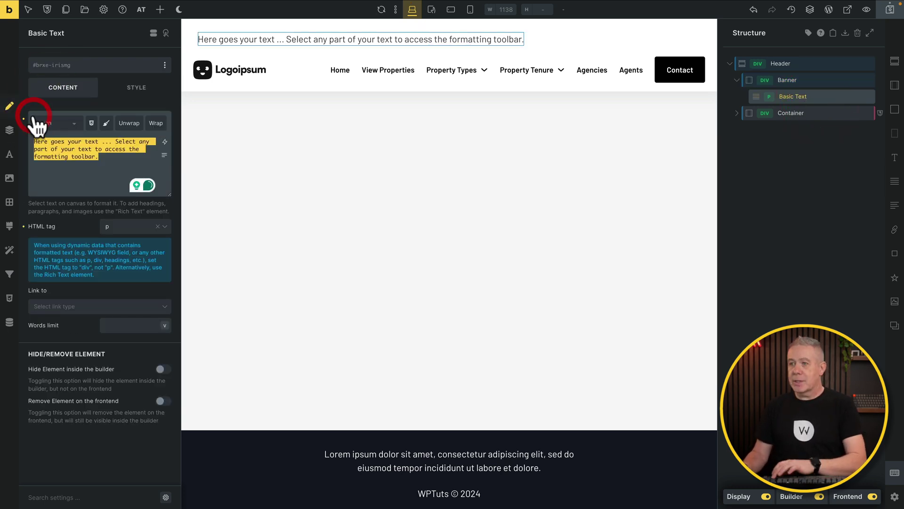
pyautogui.press('BackSpace')
pyautogui.click(164, 141)
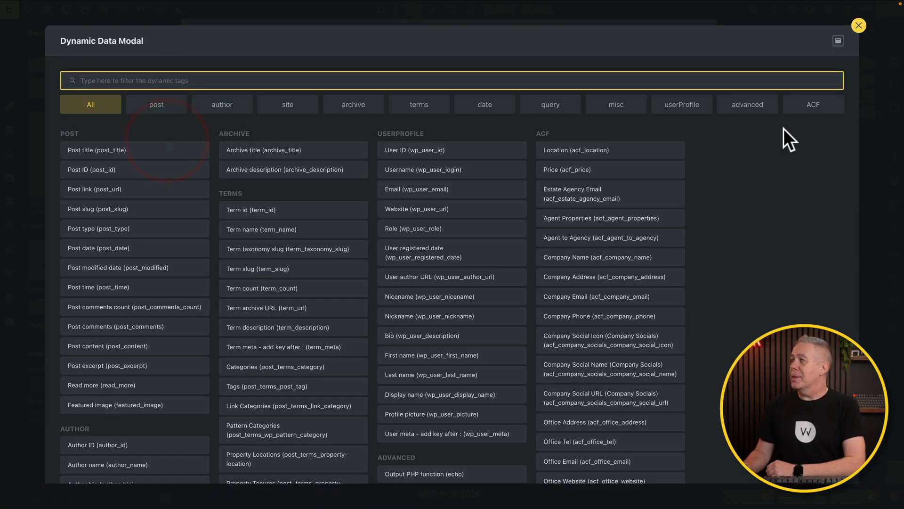
pyautogui.click(827, 112)
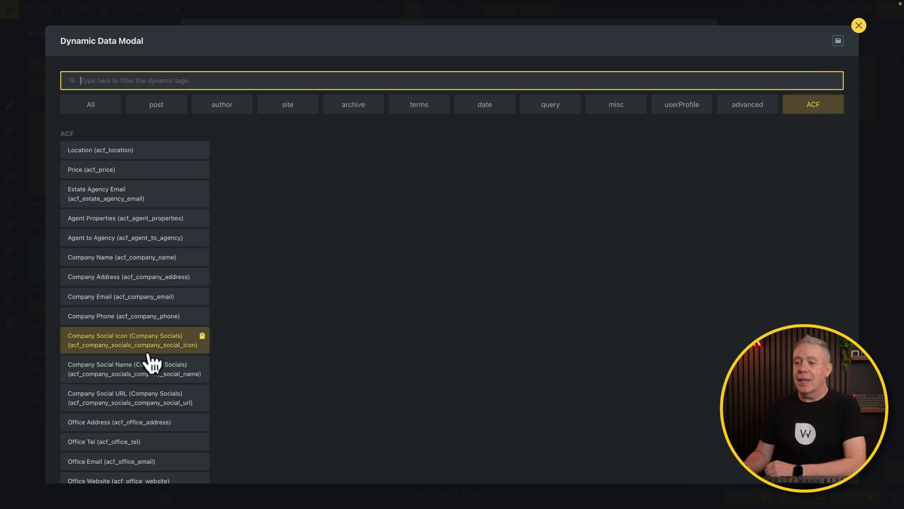
pyautogui.scroll(-5, 151, 362)
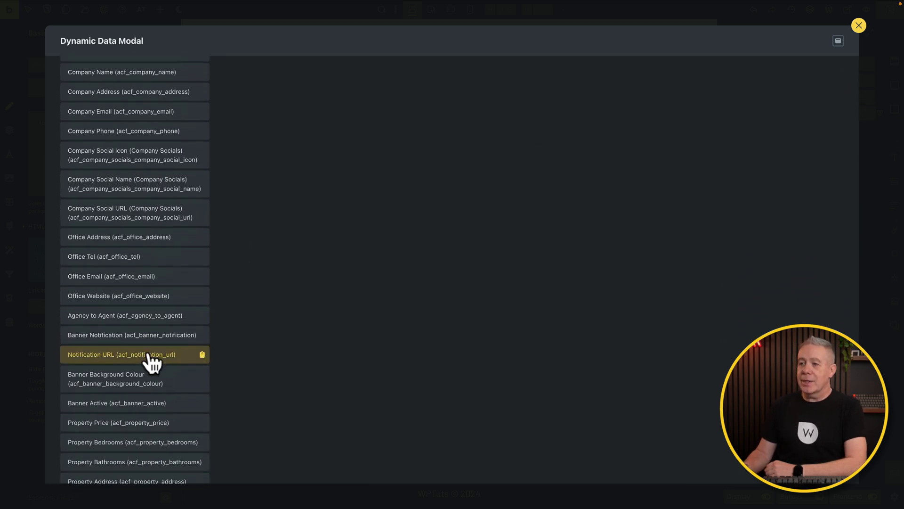
pyautogui.click(126, 332)
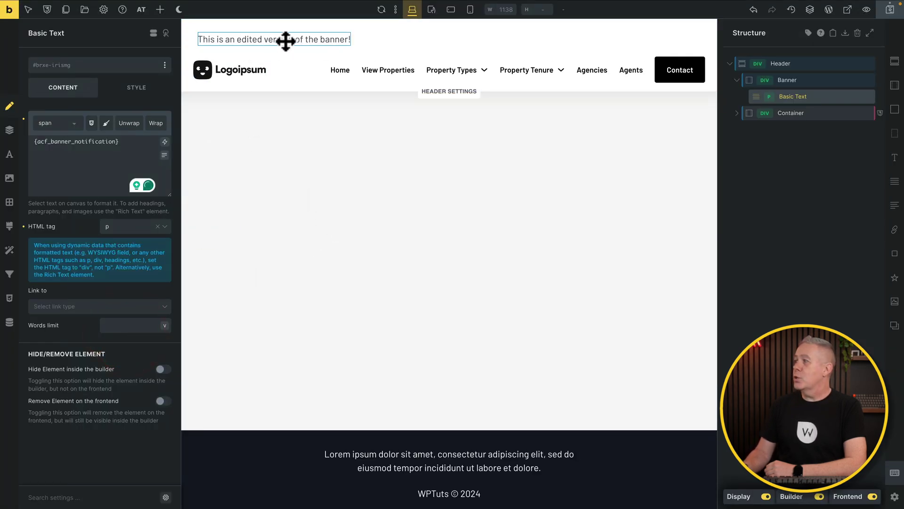
# Set the .header-banner background colour to the {acf_banner_background_colour} dynamic tag
pyautogui.click(807, 80)
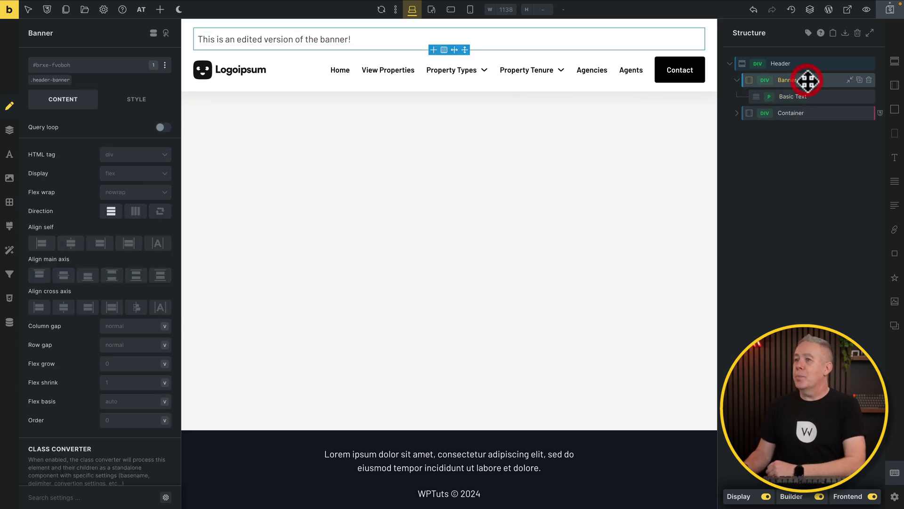
pyautogui.click(49, 80)
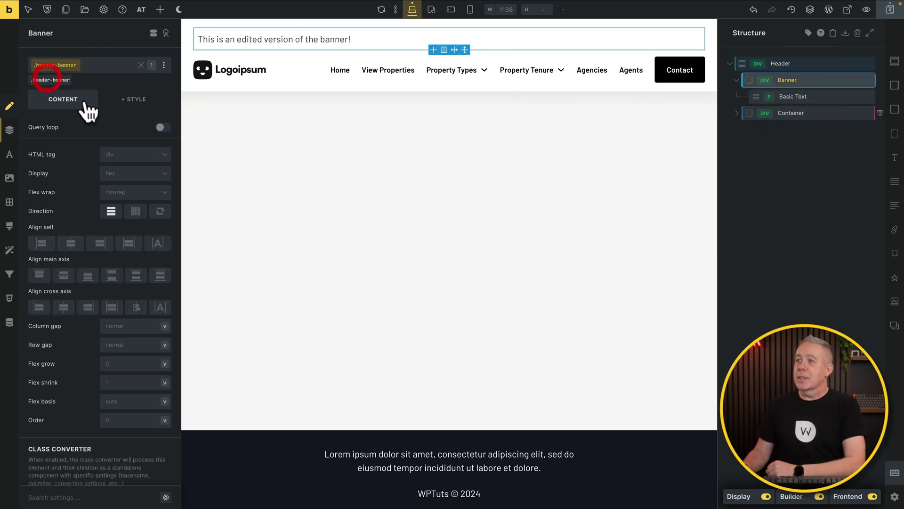
pyautogui.click(136, 100)
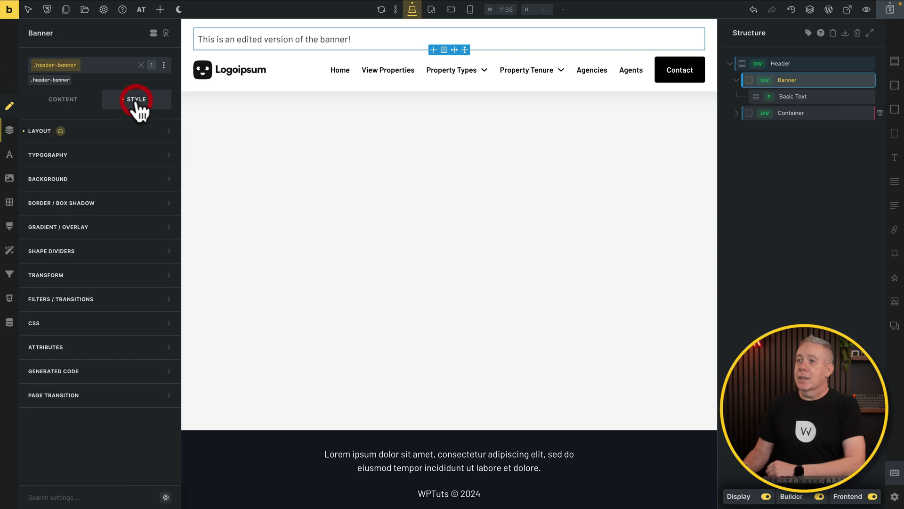
pyautogui.click(112, 184)
pyautogui.click(164, 153)
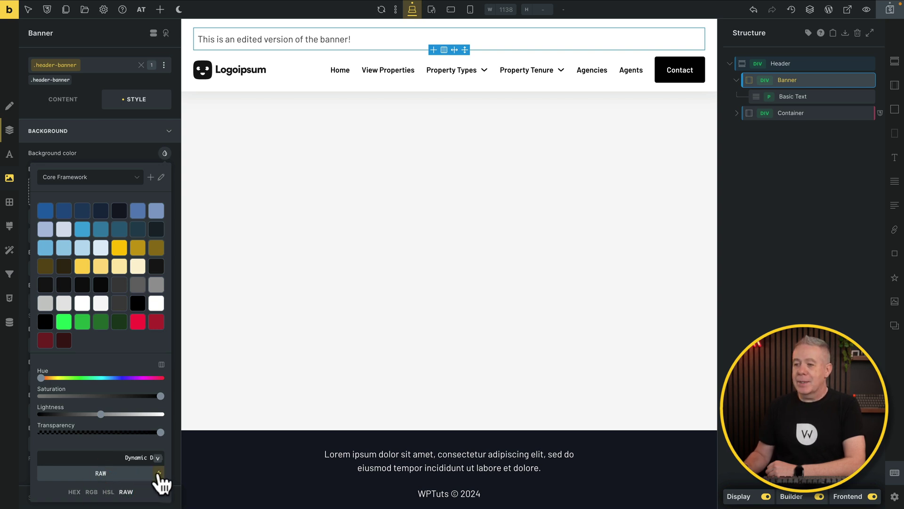
pyautogui.click(159, 473)
pyautogui.scroll(-4, 159, 424)
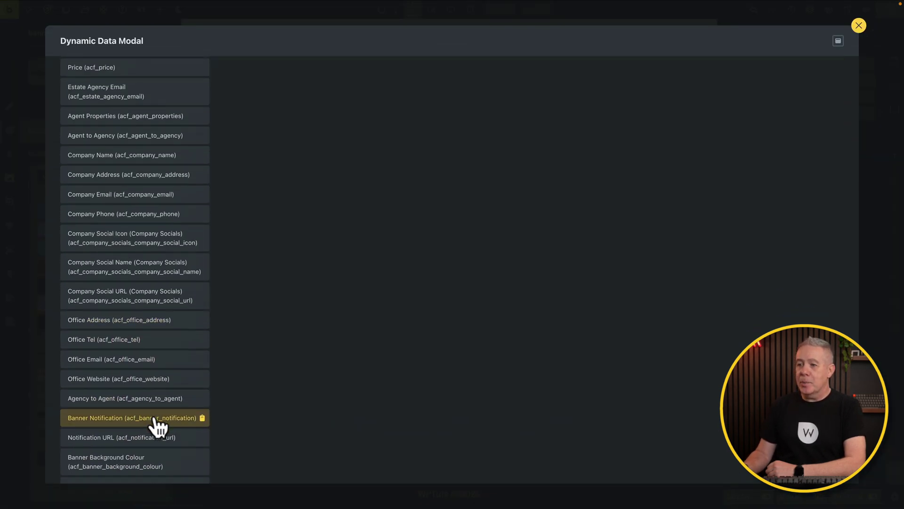
pyautogui.scroll(-2, 159, 426)
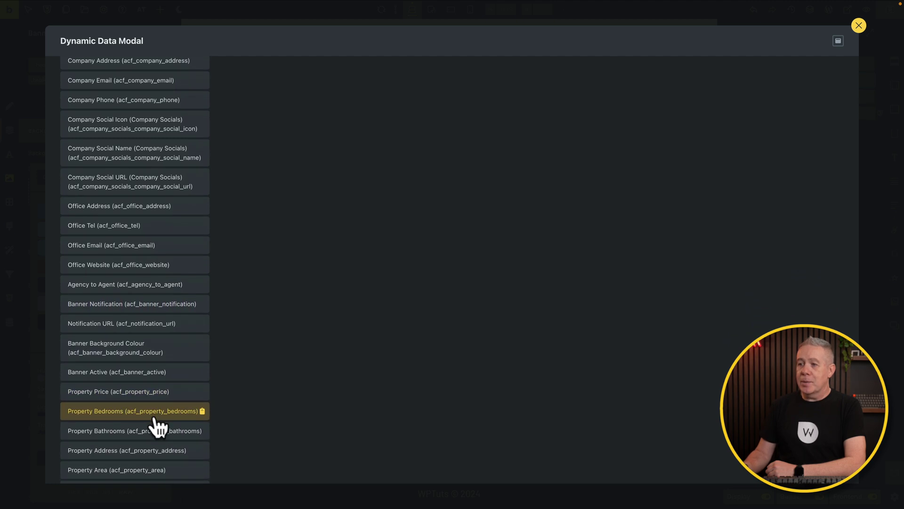
pyautogui.click(111, 343)
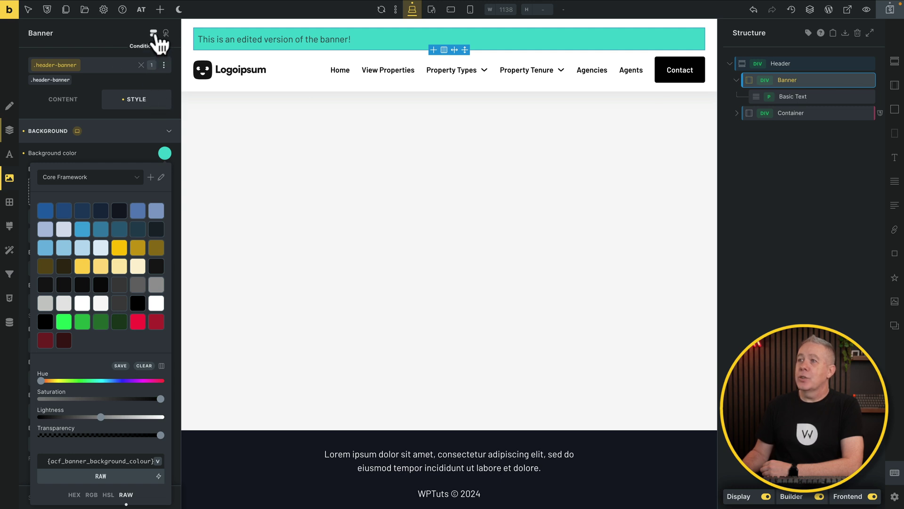
# Add a dynamic data display condition to the Banner: {acf_banner_active} == True
pyautogui.click(154, 33)
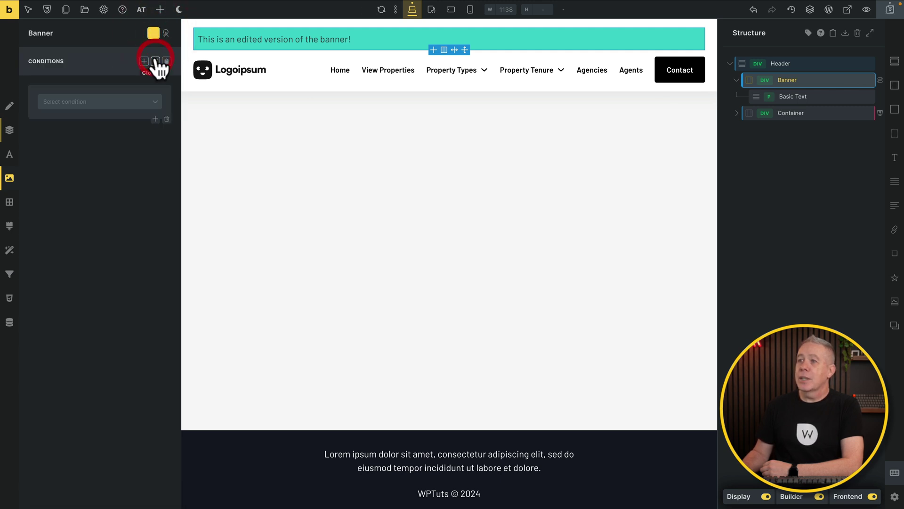
pyautogui.click(153, 104)
pyautogui.scroll(-5, 108, 273)
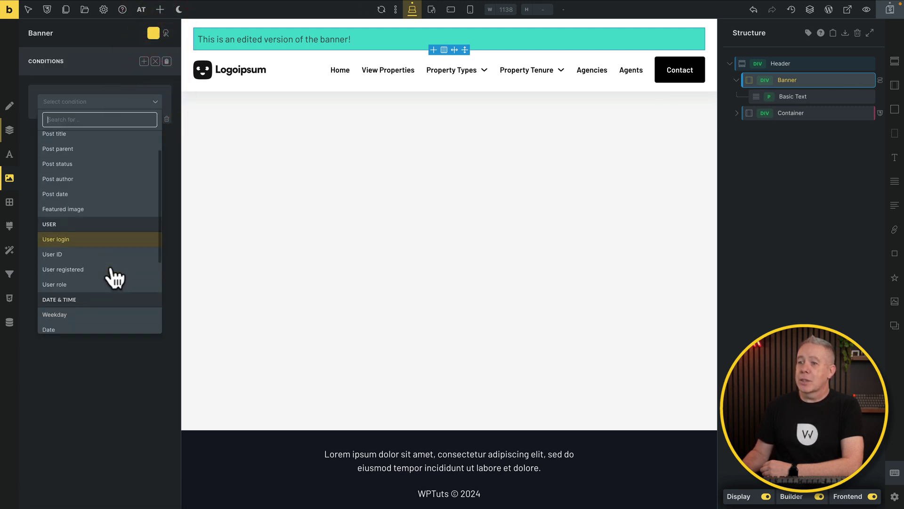
pyautogui.click(101, 268)
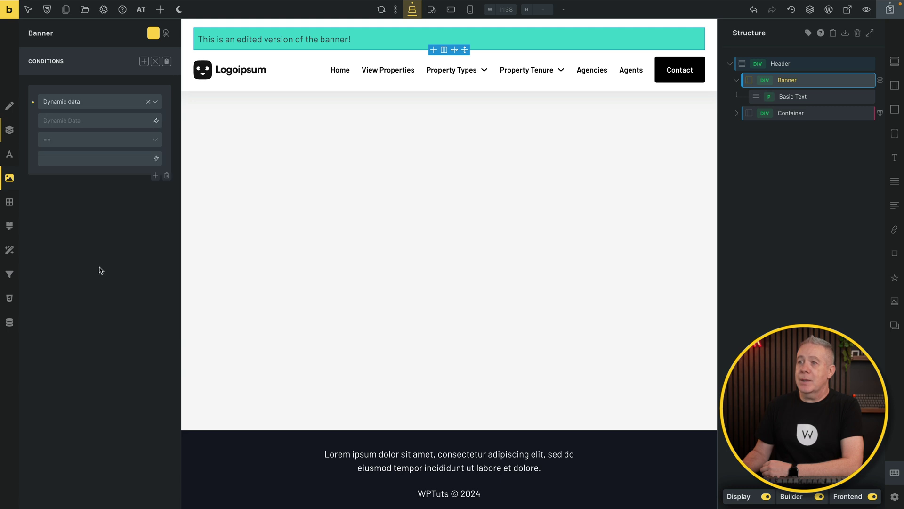
pyautogui.click(157, 120)
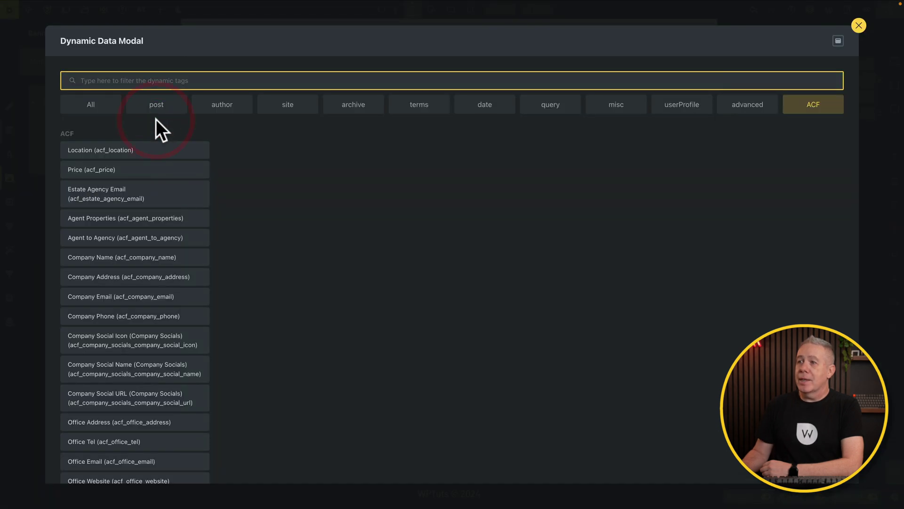
pyautogui.scroll(-5, 160, 351)
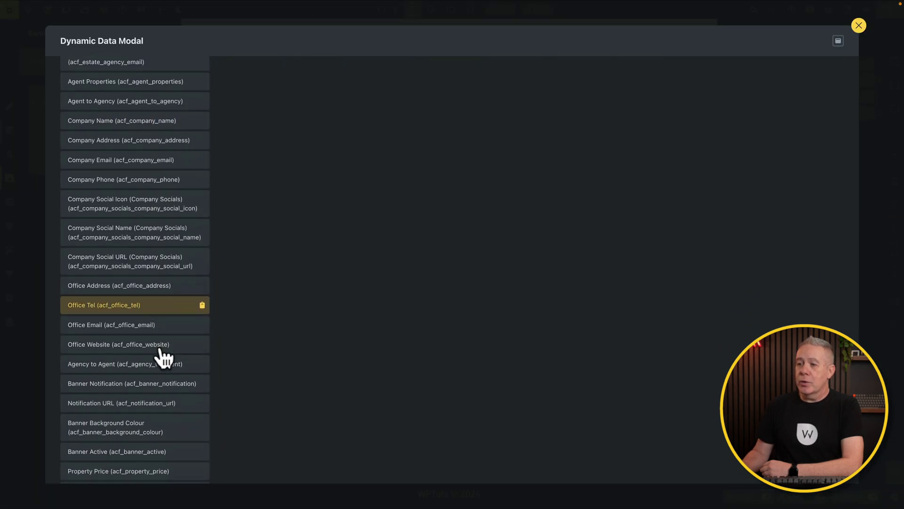
pyautogui.scroll(-1, 160, 350)
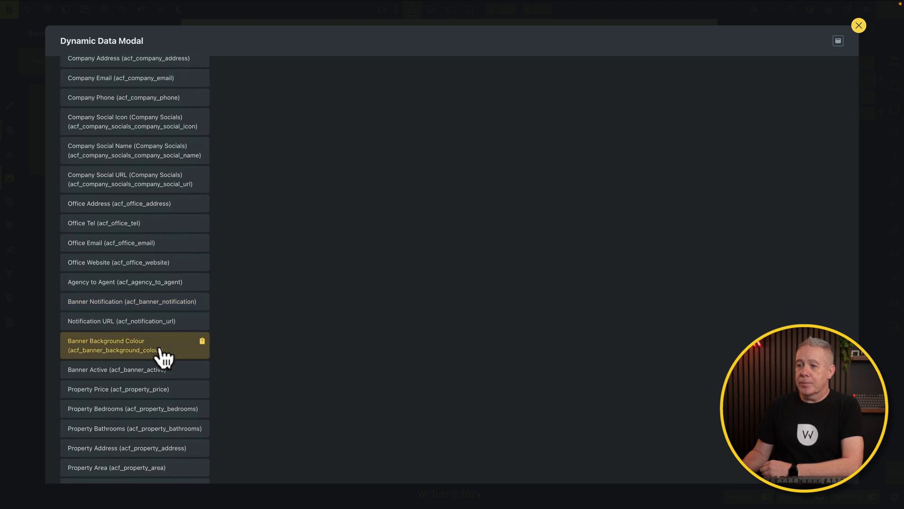
pyautogui.click(100, 372)
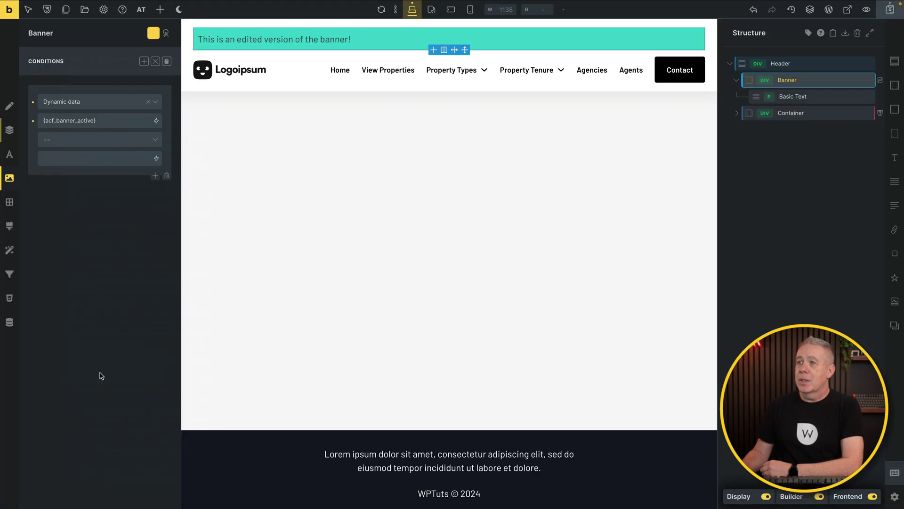
pyautogui.click(138, 141)
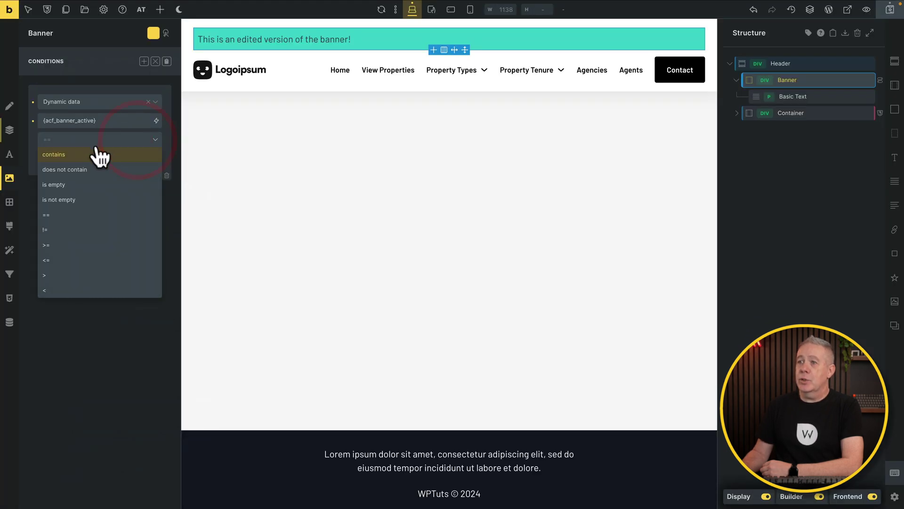
pyautogui.click(74, 215)
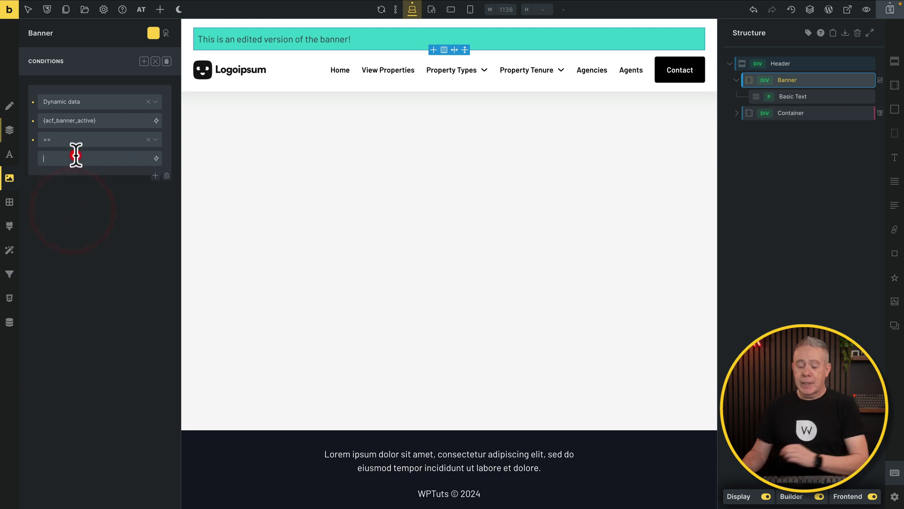
pyautogui.click(75, 156)
pyautogui.write('True')
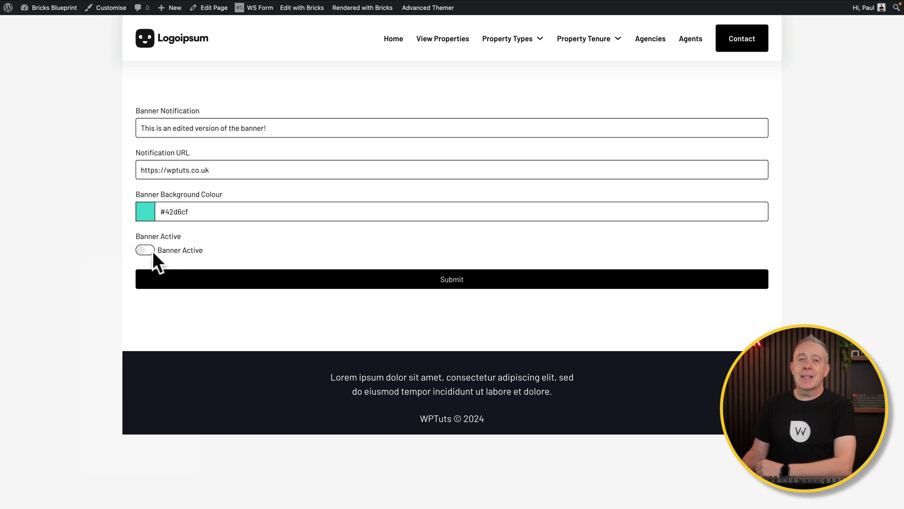
# Change the banner background from teal to blue #4280d6 and submit the options form
pyautogui.click(147, 211)
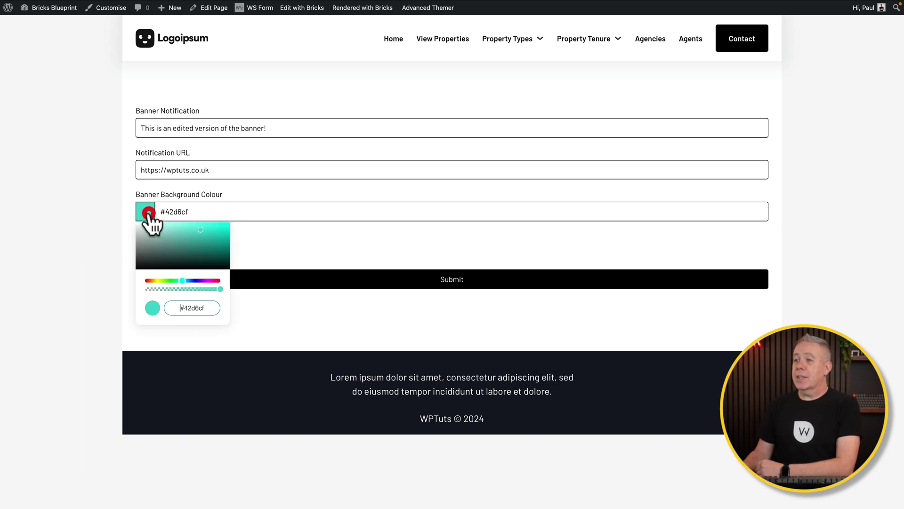
pyautogui.click(190, 281)
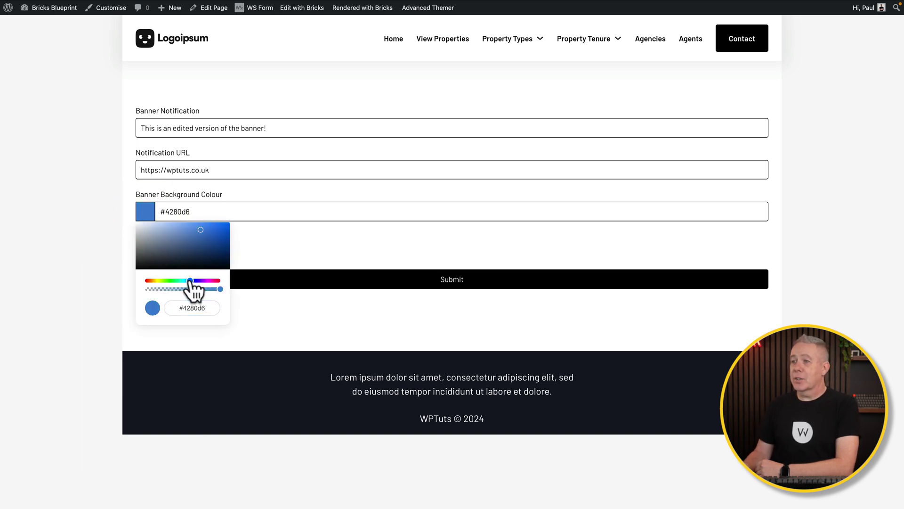
pyautogui.click(267, 250)
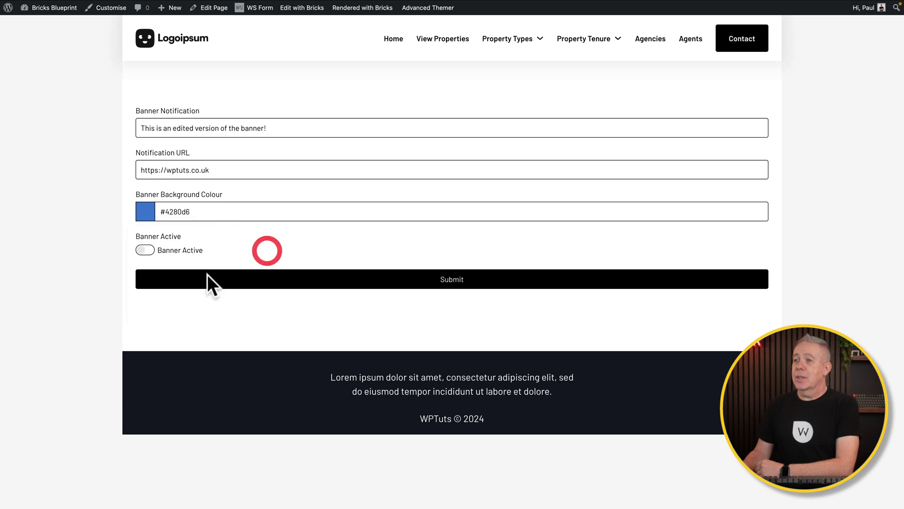
pyautogui.click(459, 278)
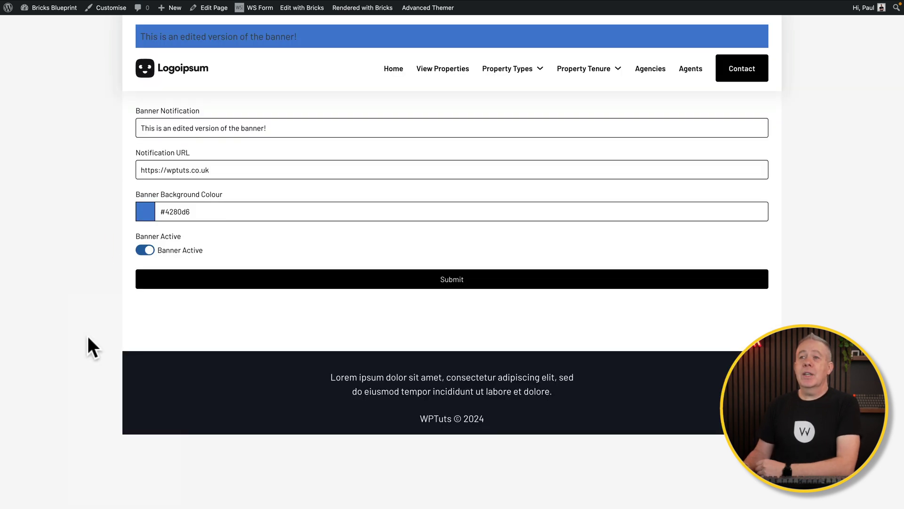